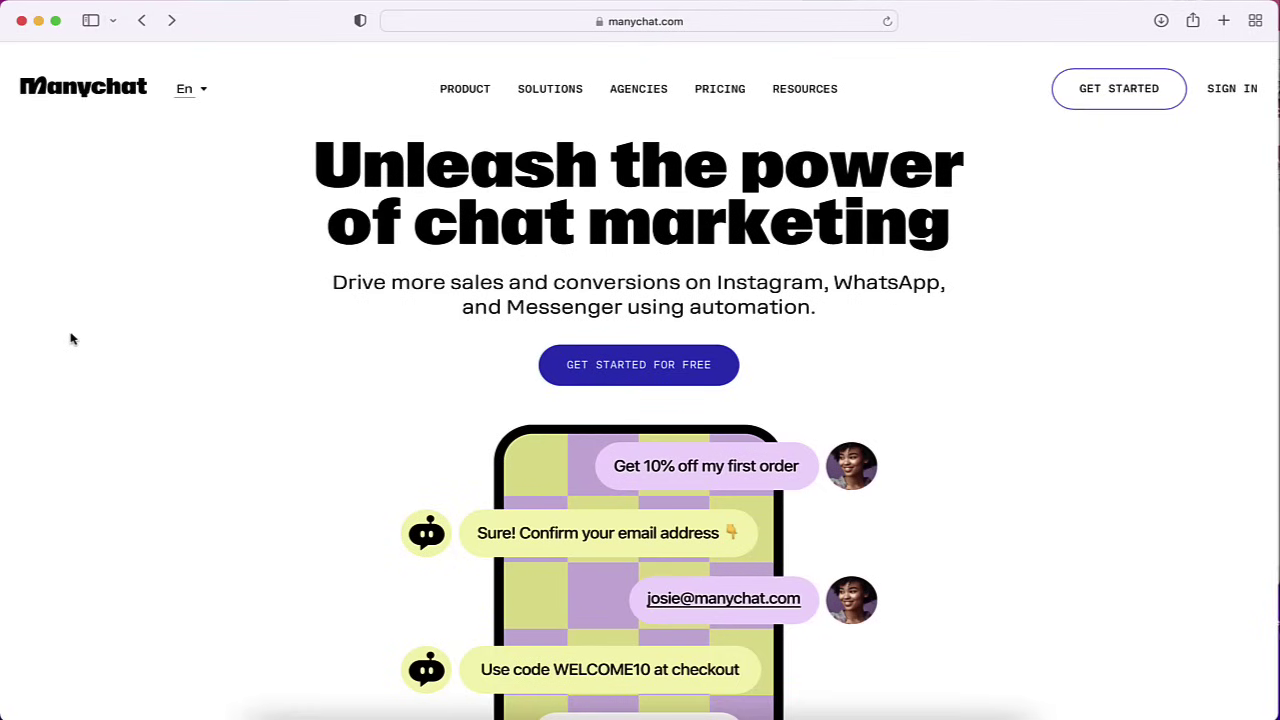
Open Manychat's pricing page and compare which channels the Free, Pro and Premium plans include
{"action": "mouse_move", "coordinate": [471, 94]}
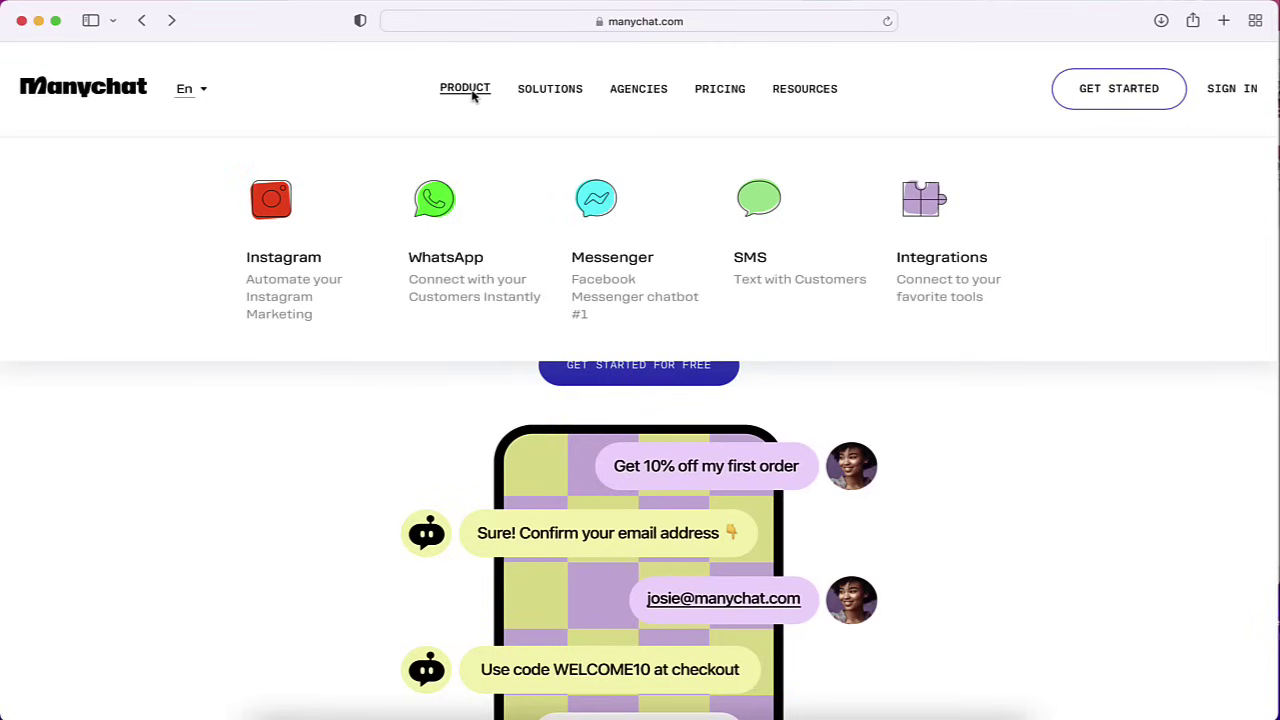
{"action": "left_click", "coordinate": [721, 89]}
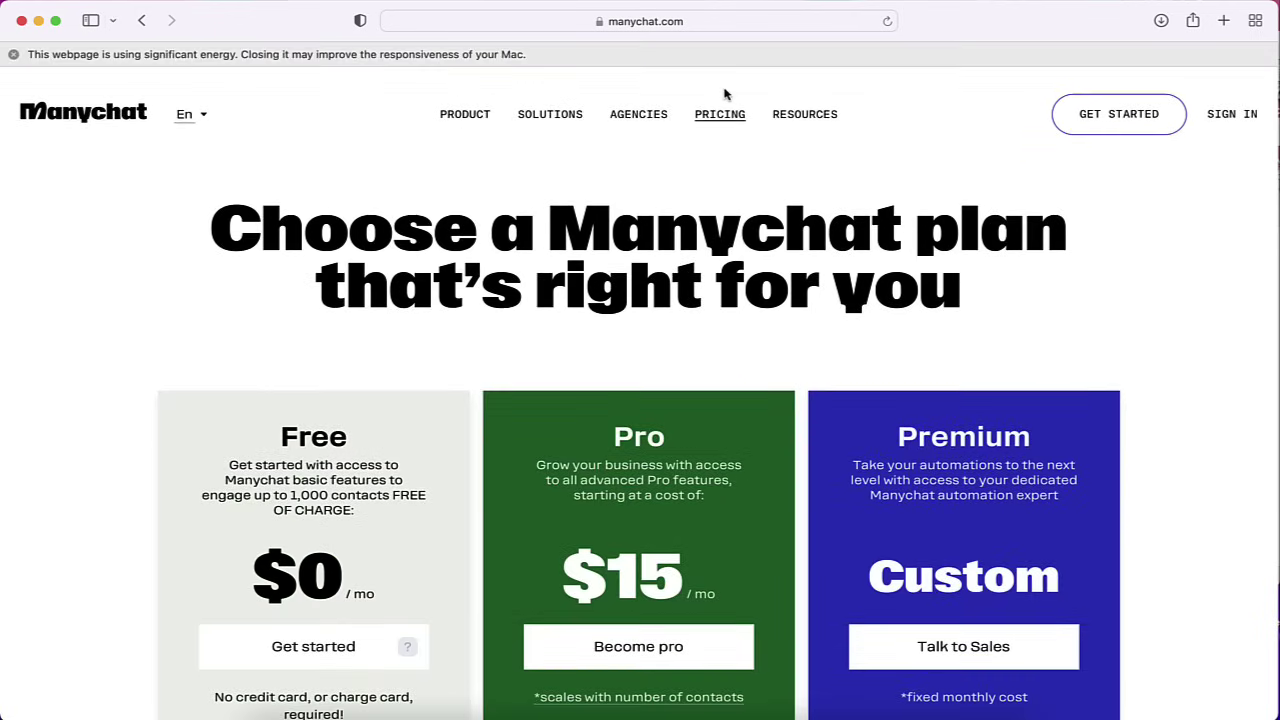
{"action": "scroll", "coordinate": [746, 366], "scroll_direction": "down", "scroll_amount": 3}
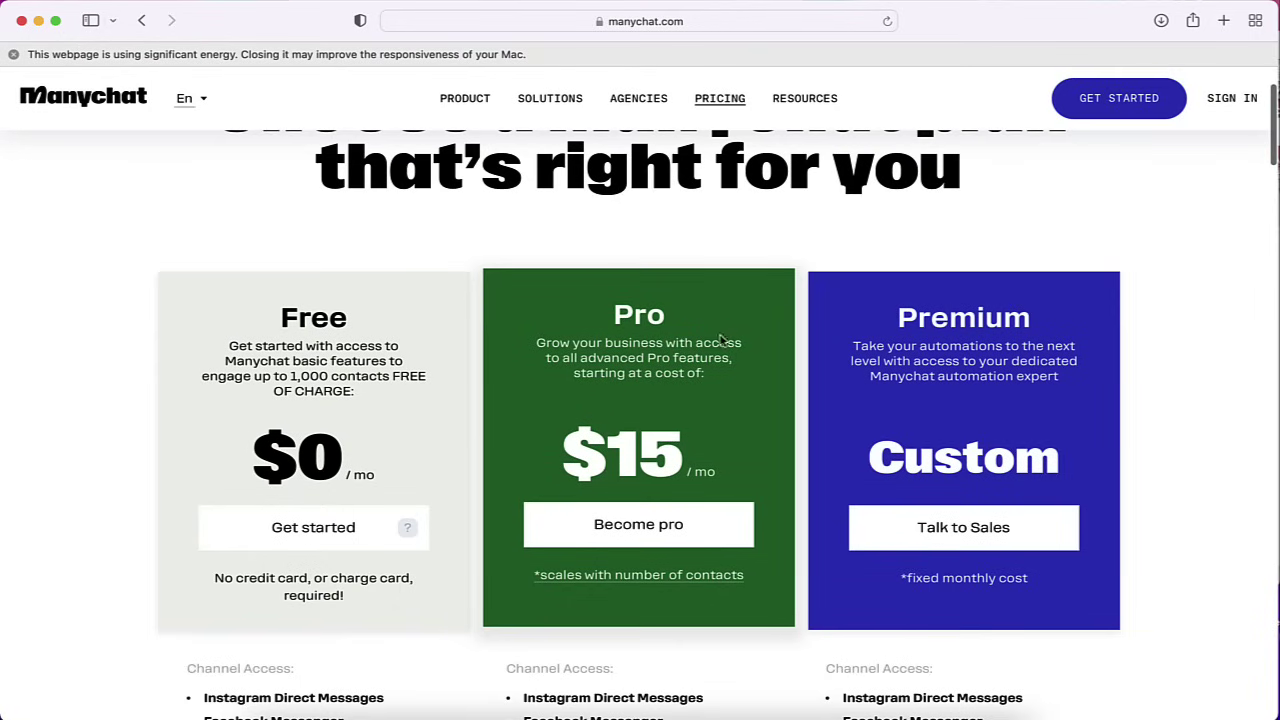
{"action": "scroll", "coordinate": [671, 323], "scroll_direction": "up", "scroll_amount": 1}
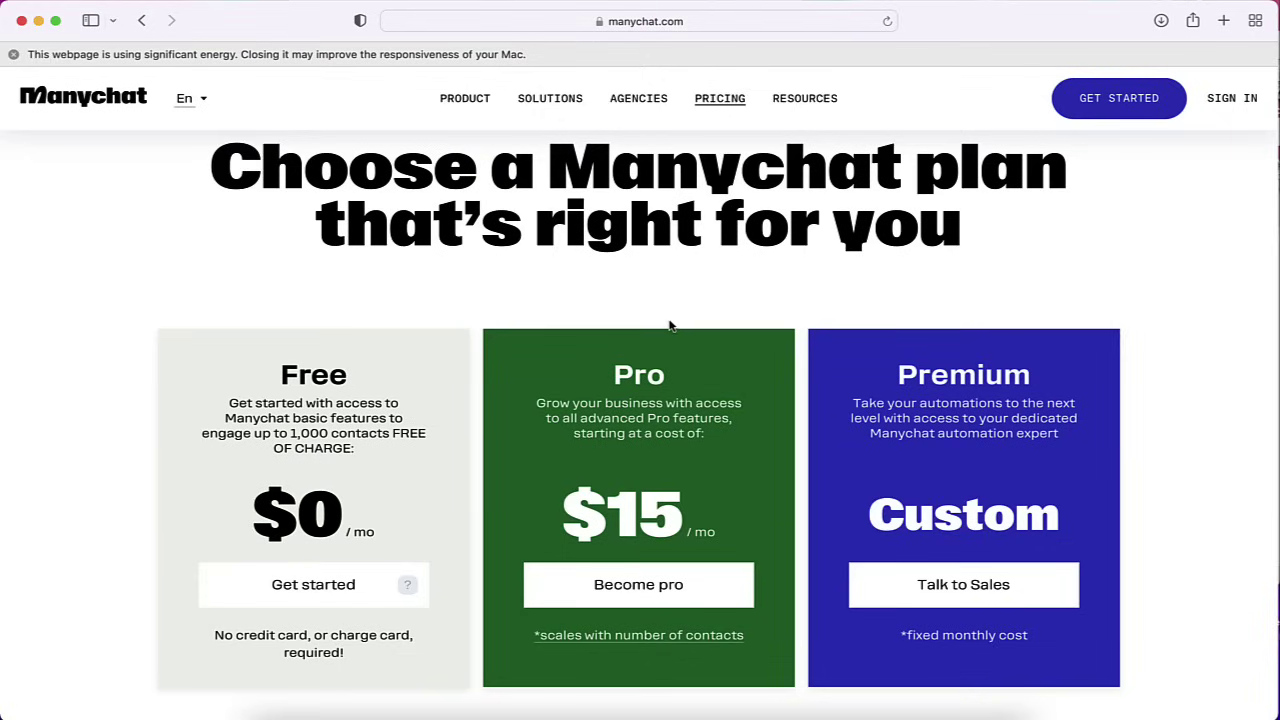
{"action": "scroll", "coordinate": [670, 326], "scroll_direction": "down", "scroll_amount": 6}
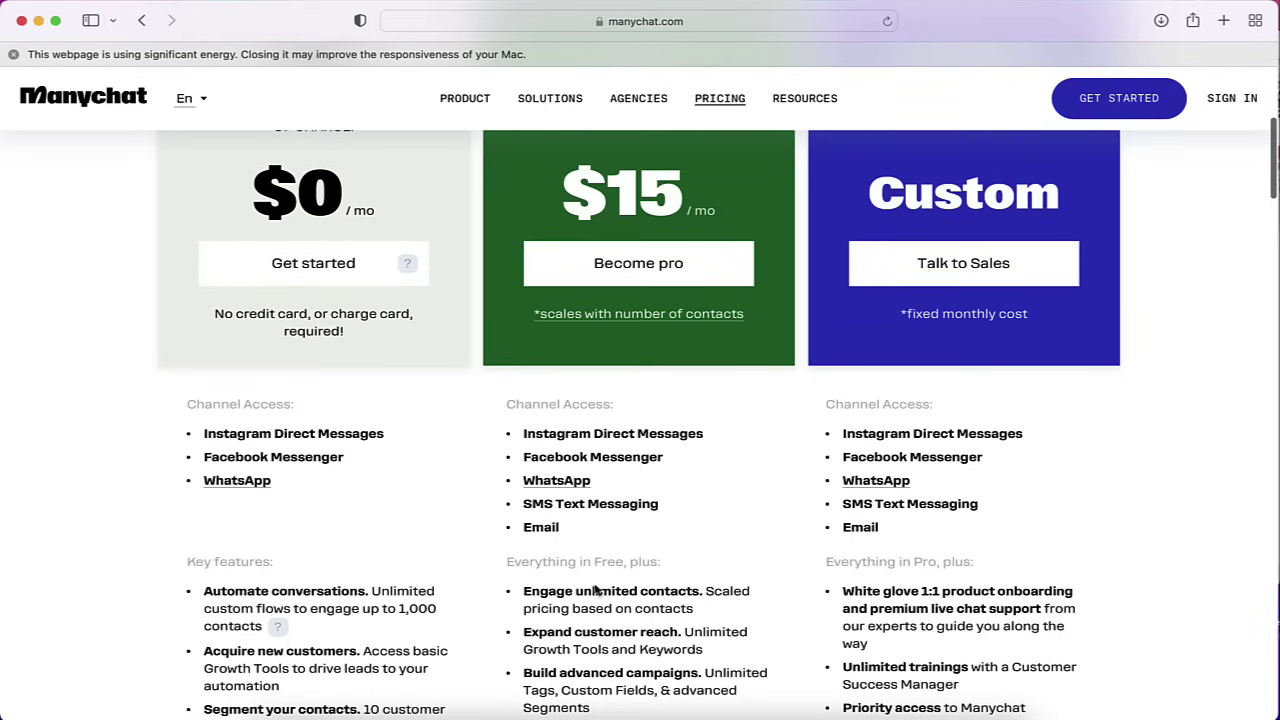
{"action": "scroll", "coordinate": [598, 643], "scroll_direction": "up", "scroll_amount": 2}
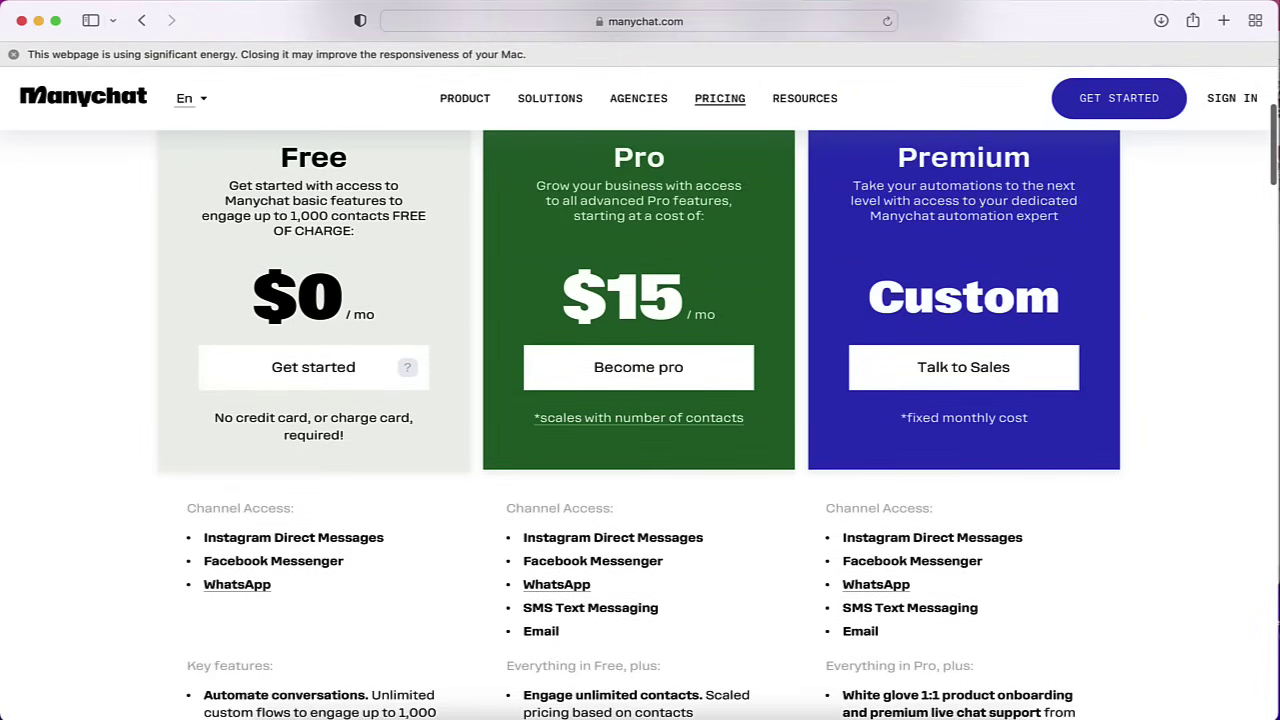
{"action": "scroll", "coordinate": [794, 543], "scroll_direction": "down", "scroll_amount": 4}
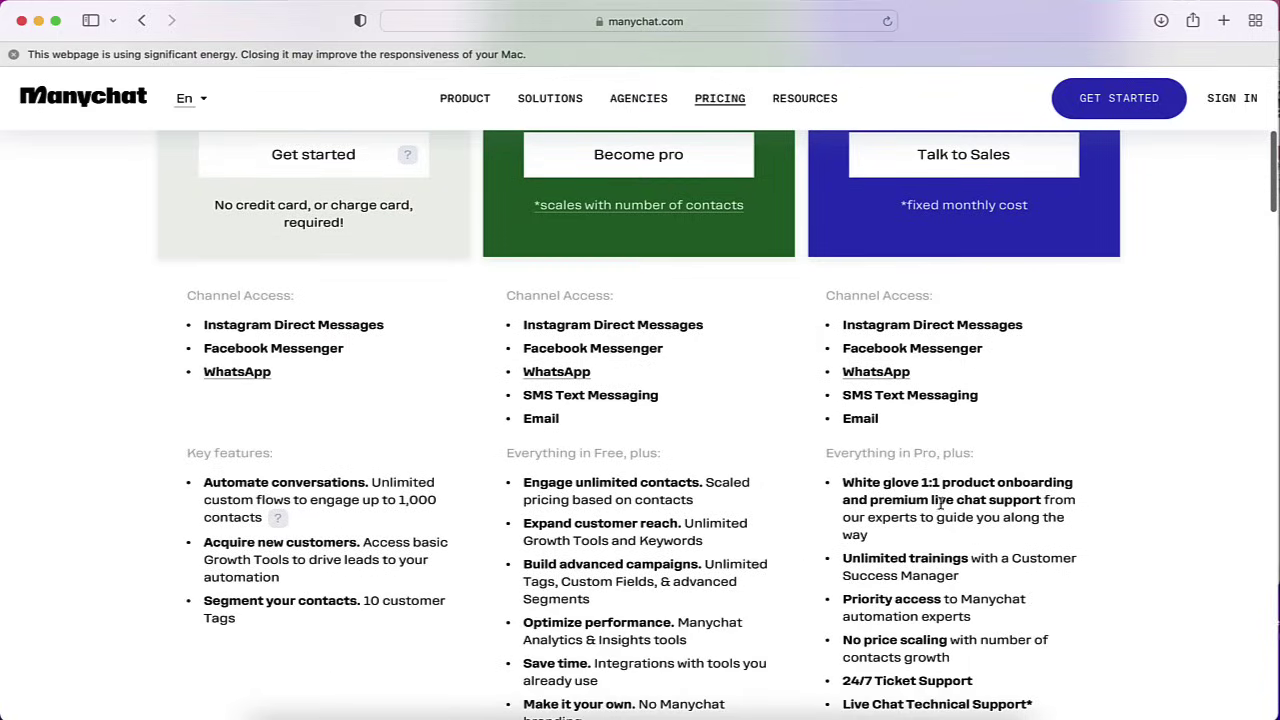
{"action": "scroll", "coordinate": [900, 450], "scroll_direction": "up", "scroll_amount": 4}
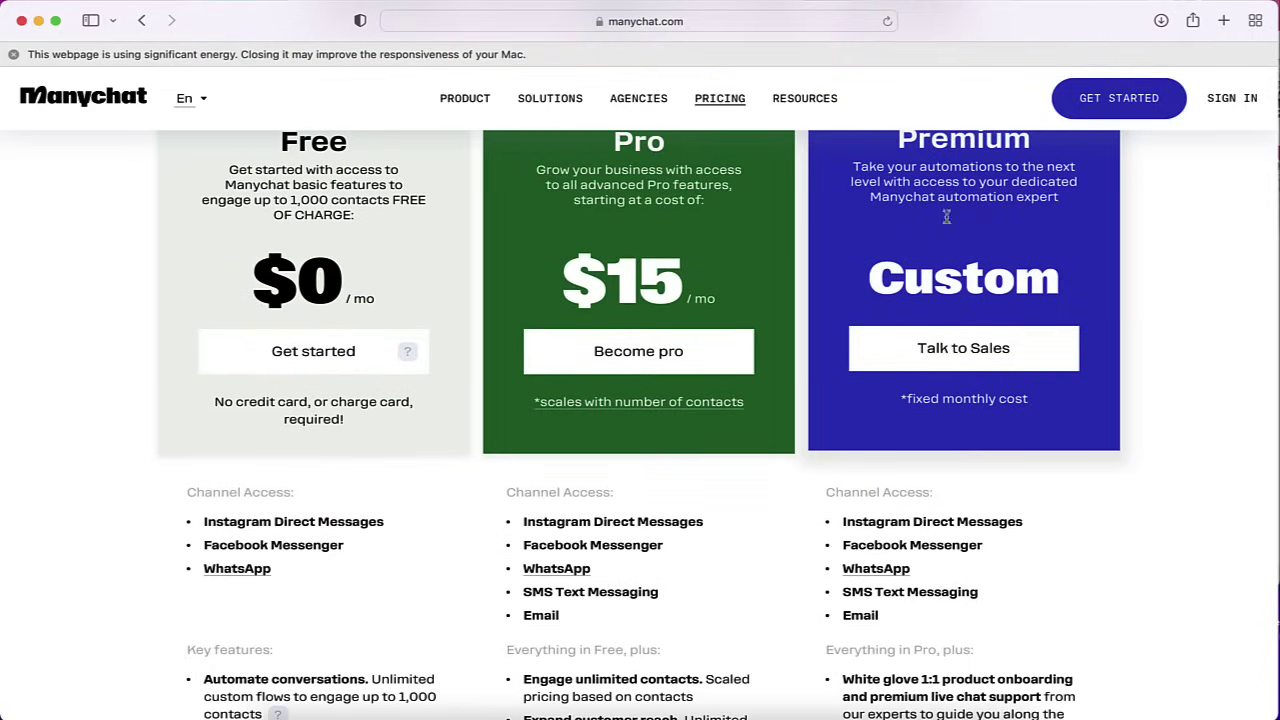
{"action": "scroll", "coordinate": [800, 210], "scroll_direction": "up", "scroll_amount": 1}
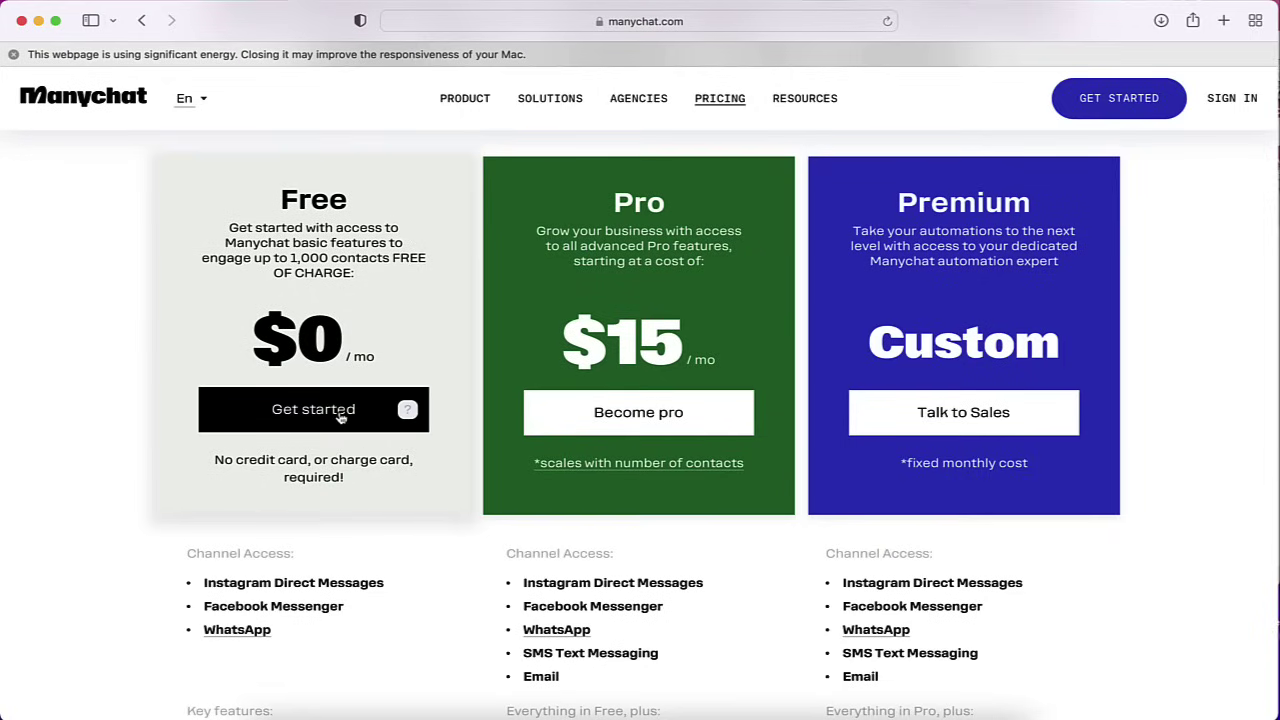
Start a Free plan sign-up with Instagram as the first channel
{"action": "left_click", "coordinate": [262, 410]}
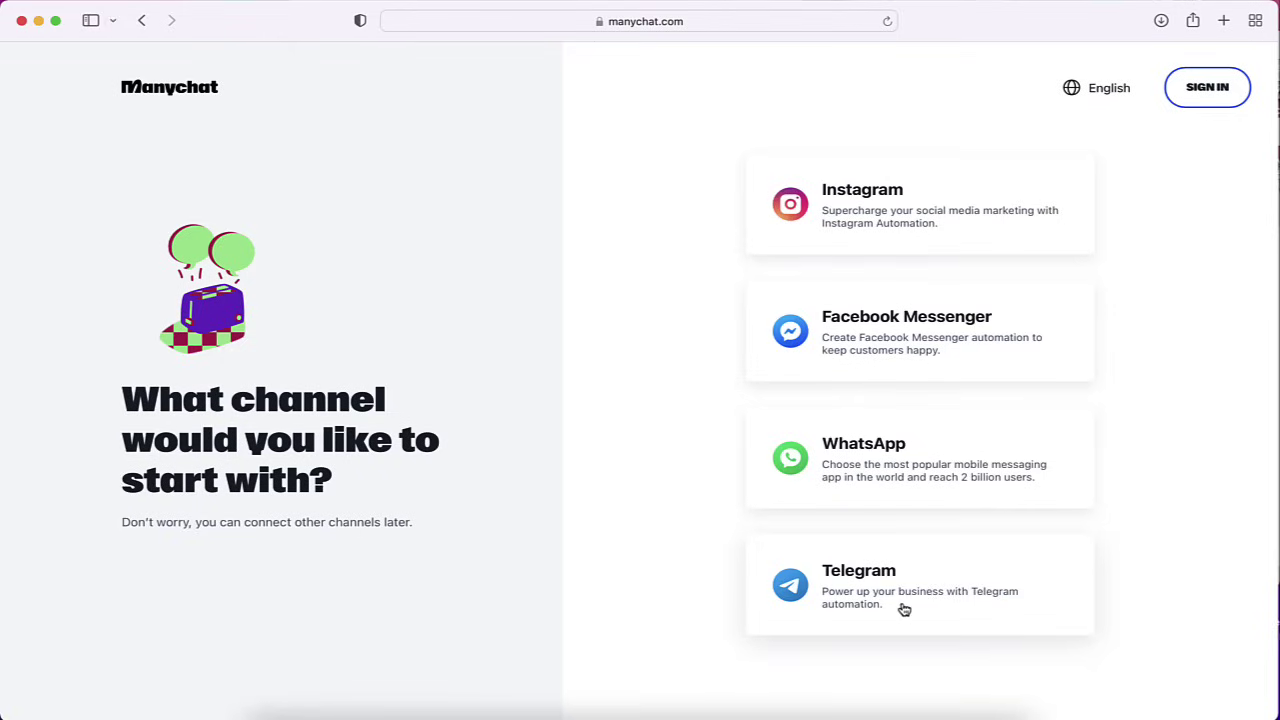
{"action": "left_click", "coordinate": [862, 218]}
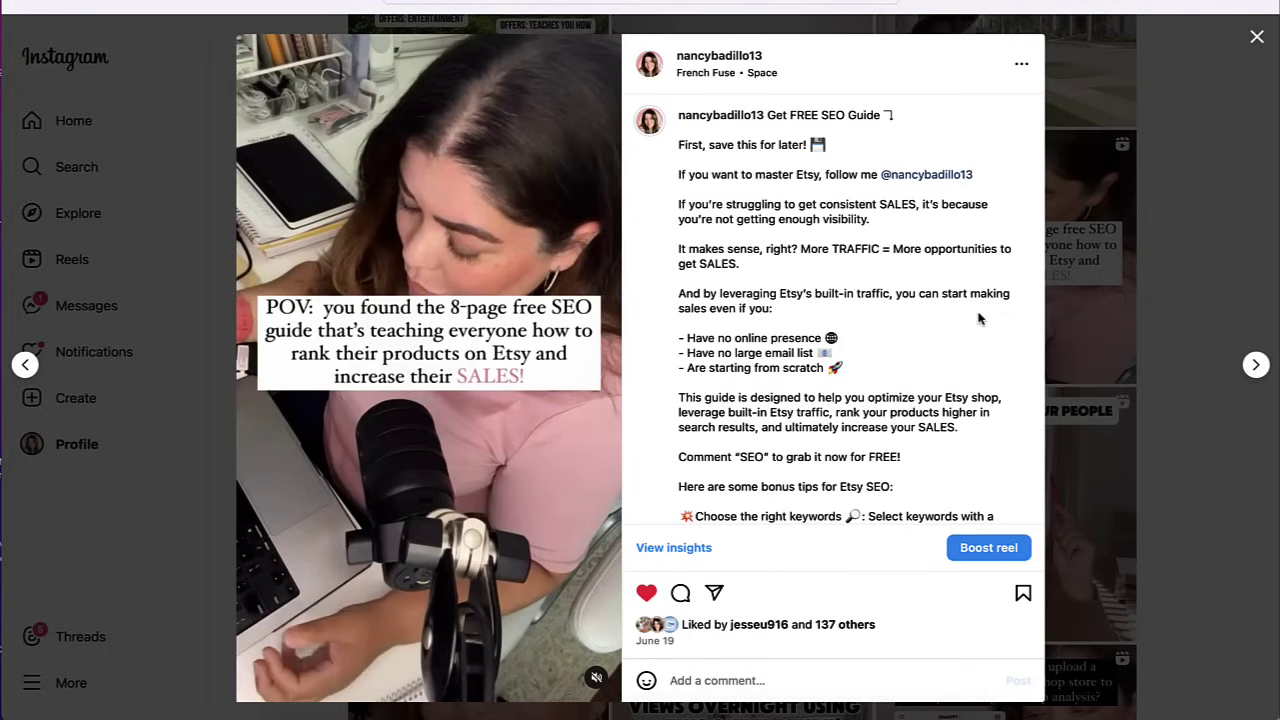
Read the Etsy SEO reel's caption asking viewers to comment SEO
{"action": "scroll", "coordinate": [979, 318], "scroll_direction": "down", "scroll_amount": 1}
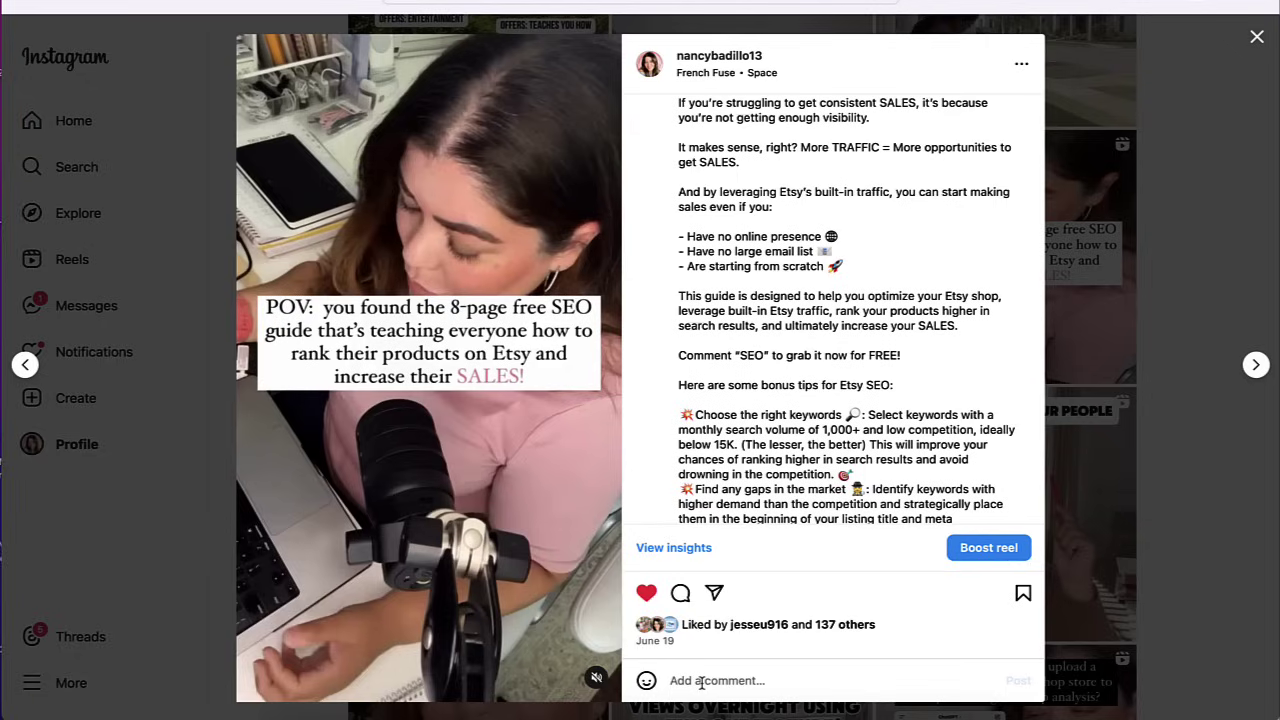
Expand and collapse the automatic replies under the 'SEO' and 'SEO pls' comments
{"action": "scroll", "coordinate": [790, 450], "scroll_direction": "down", "scroll_amount": 10}
{"action": "left_click", "coordinate": [749, 498]}
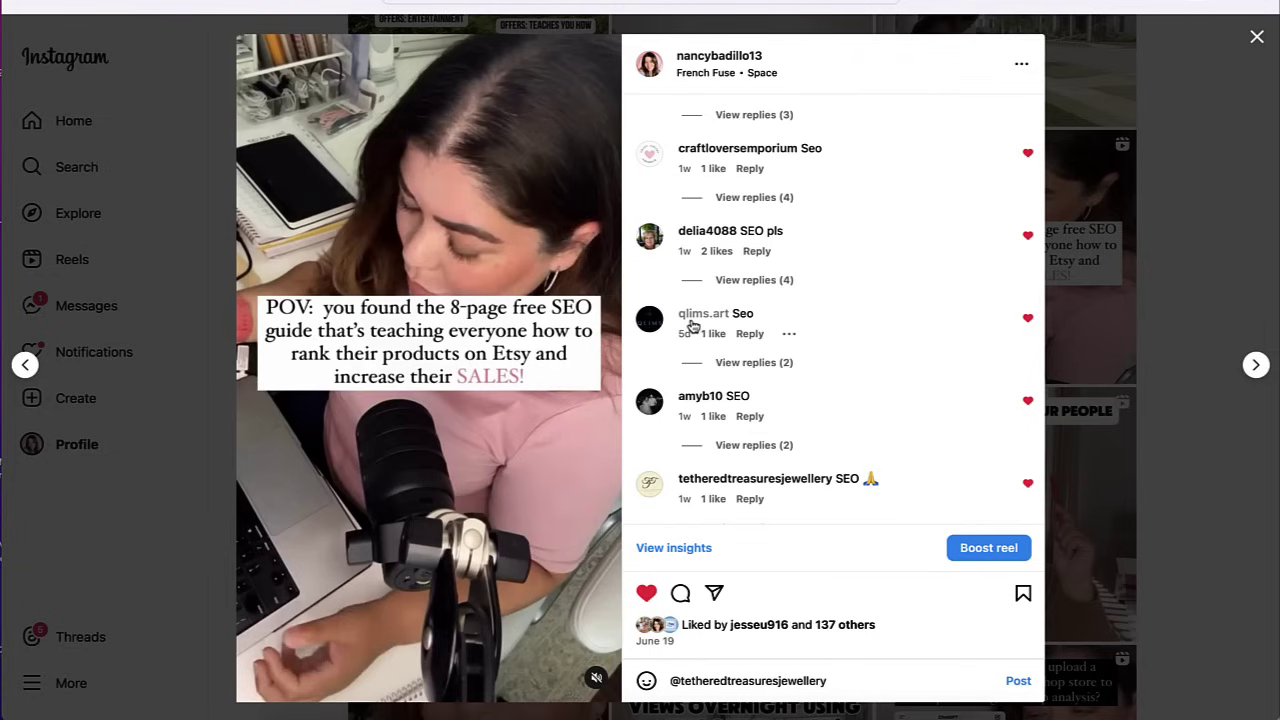
{"action": "left_click", "coordinate": [747, 199]}
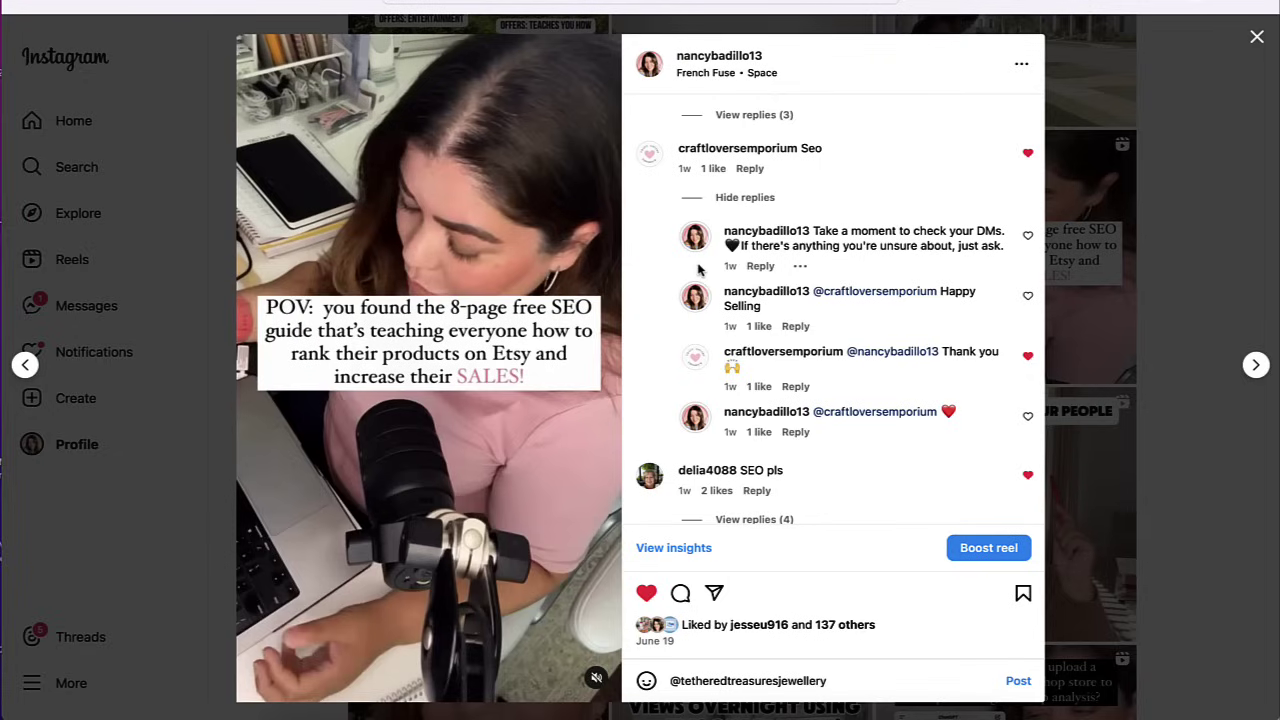
{"action": "left_click", "coordinate": [740, 198]}
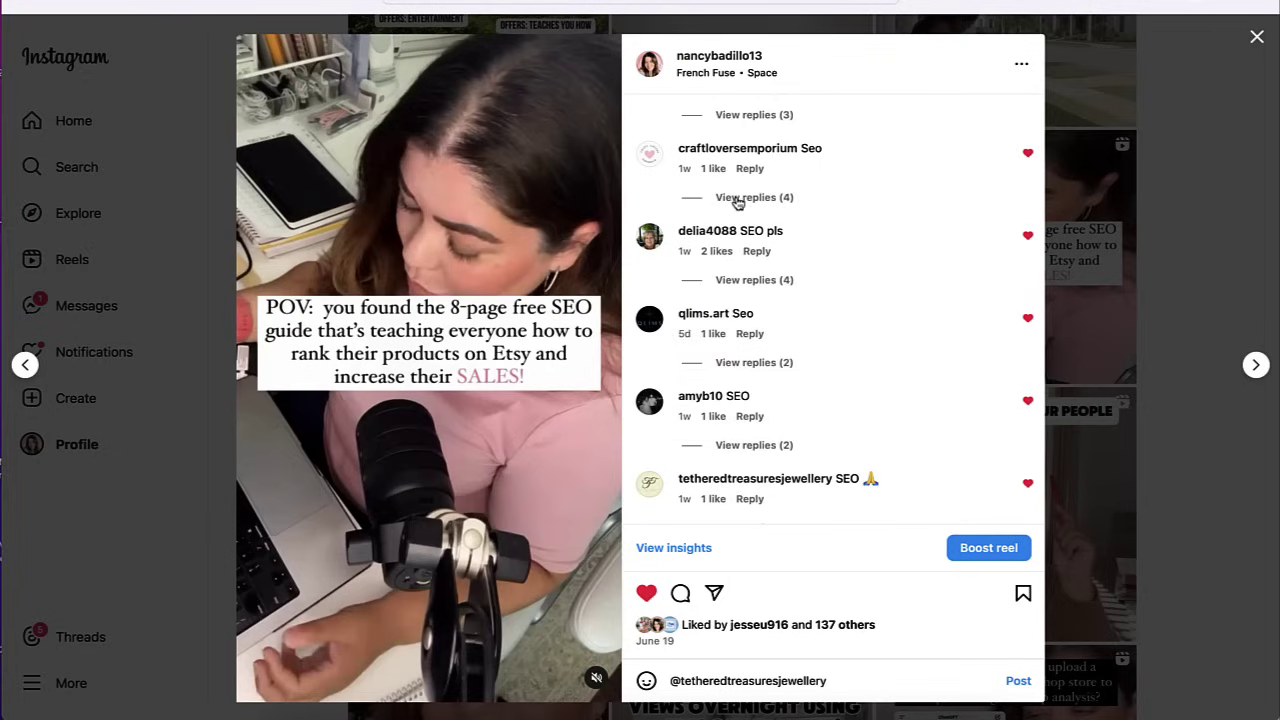
{"action": "left_click", "coordinate": [741, 282]}
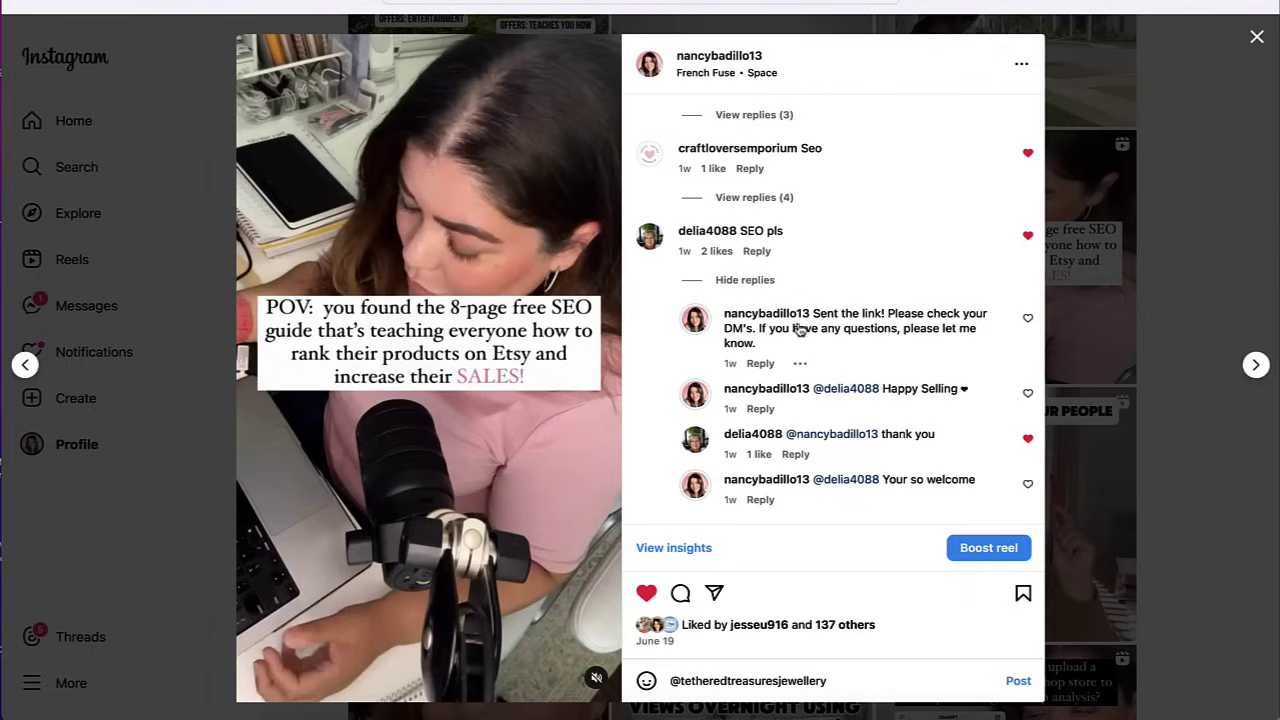
{"action": "left_click", "coordinate": [734, 283]}
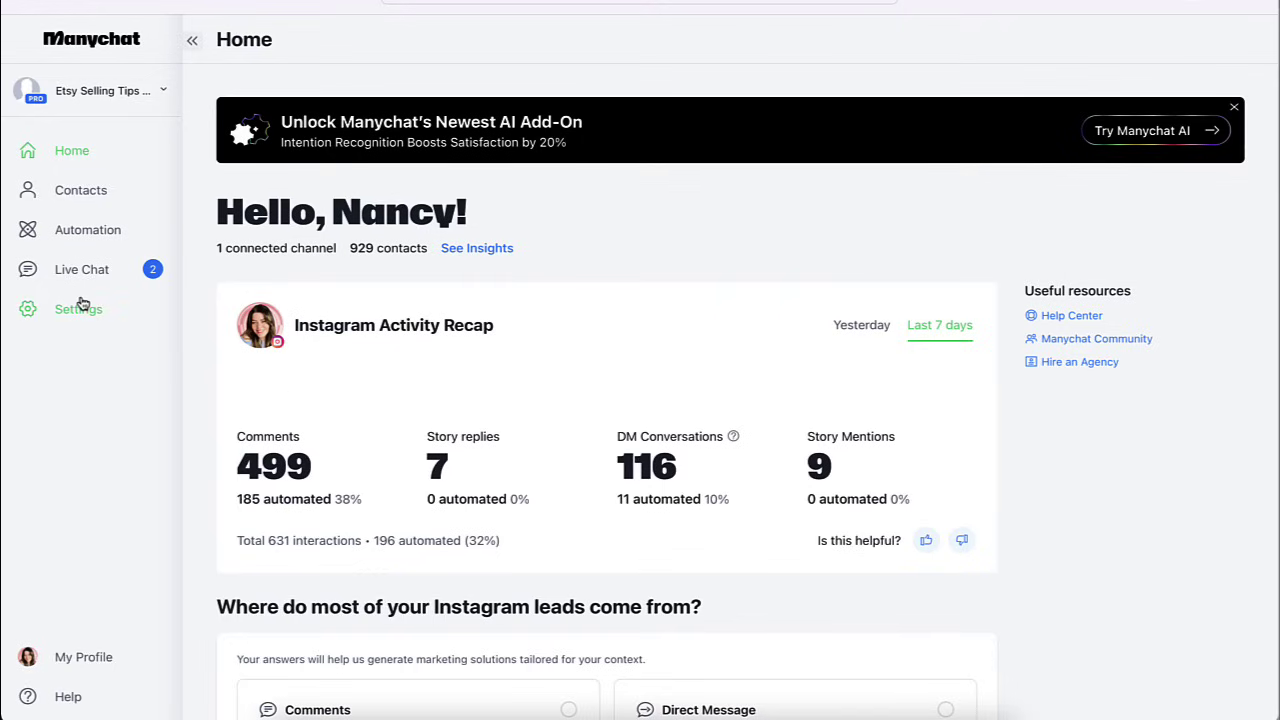
Open My Automations to view Free Email Course, Free Etsy SEO Guide and other comment automations
{"action": "left_click", "coordinate": [78, 232]}
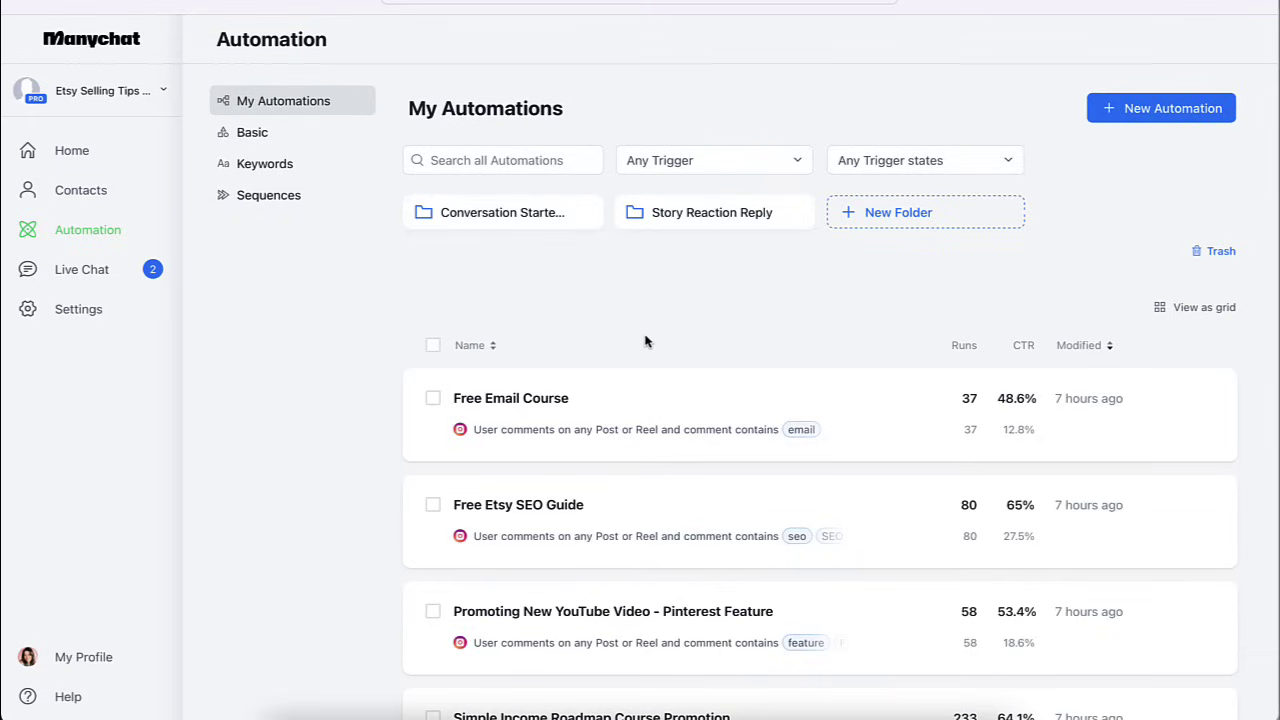
Create a new Untitled automation and browse its Ready-to-Go Instagram templates gallery
{"action": "left_click", "coordinate": [1160, 108]}
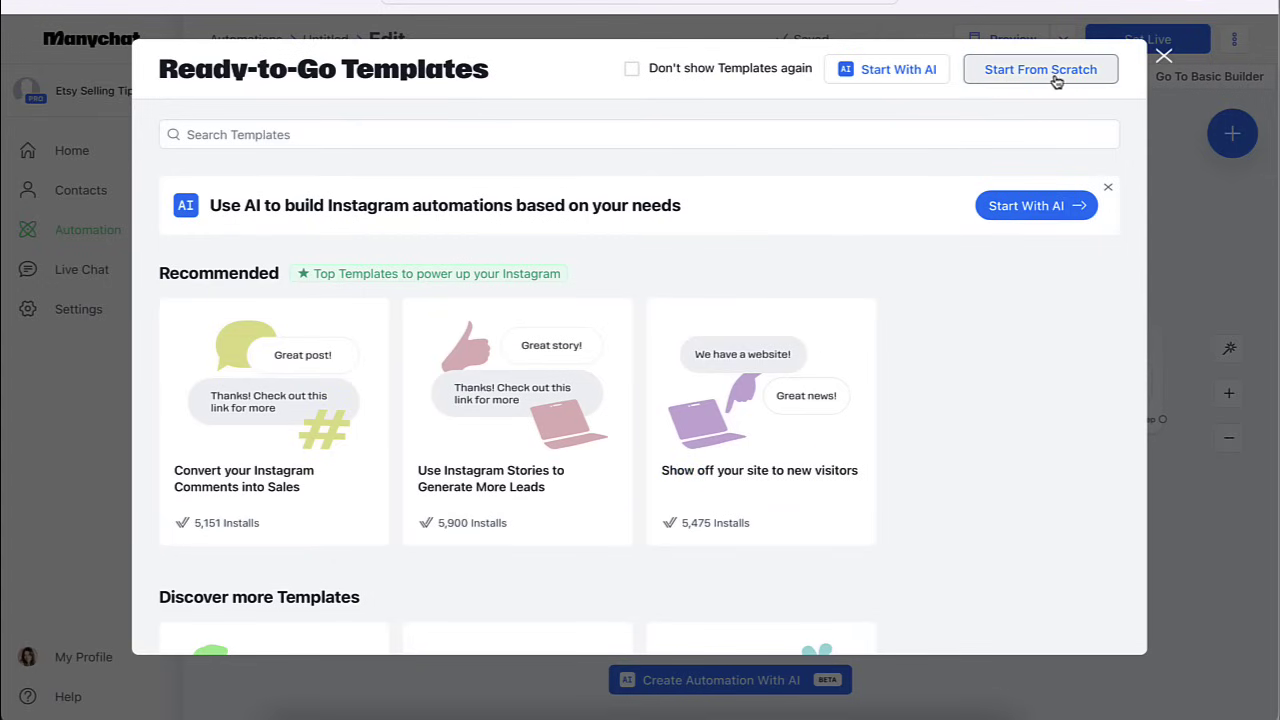
{"action": "scroll", "coordinate": [849, 363], "scroll_direction": "down", "scroll_amount": 3}
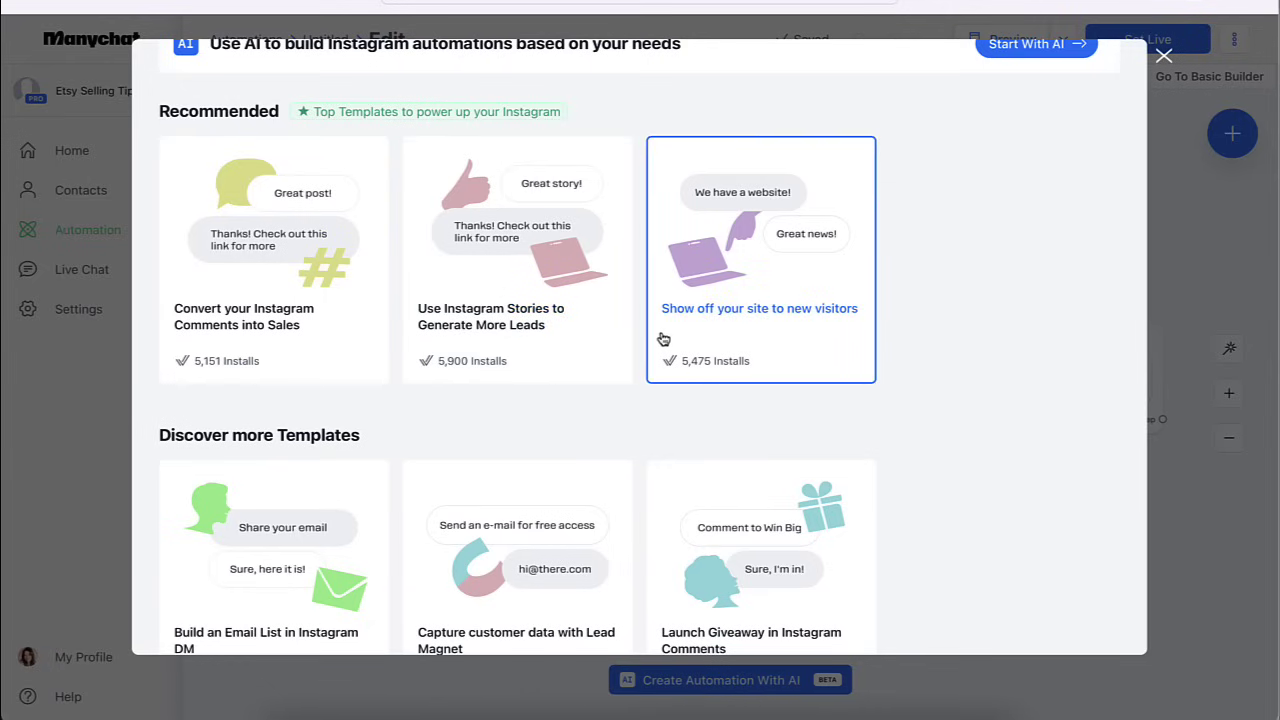
{"action": "scroll", "coordinate": [840, 331], "scroll_direction": "down", "scroll_amount": 3}
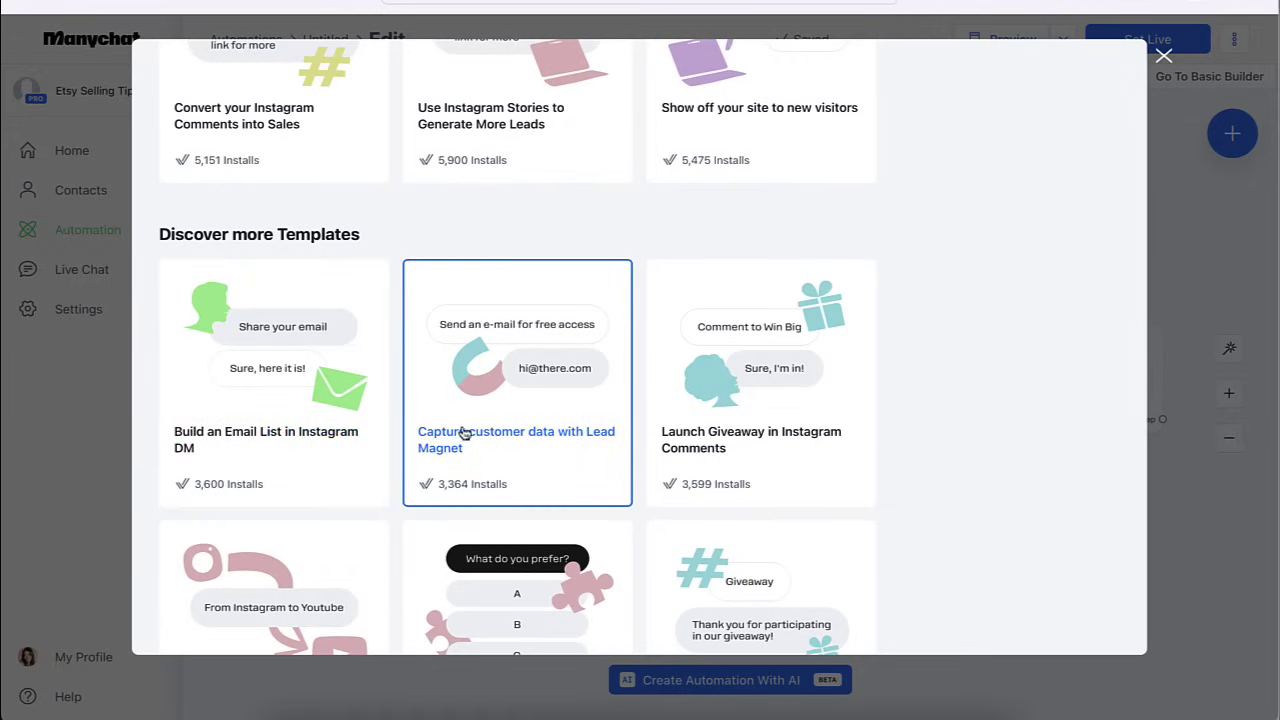
{"action": "scroll", "coordinate": [737, 430], "scroll_direction": "down", "scroll_amount": 2}
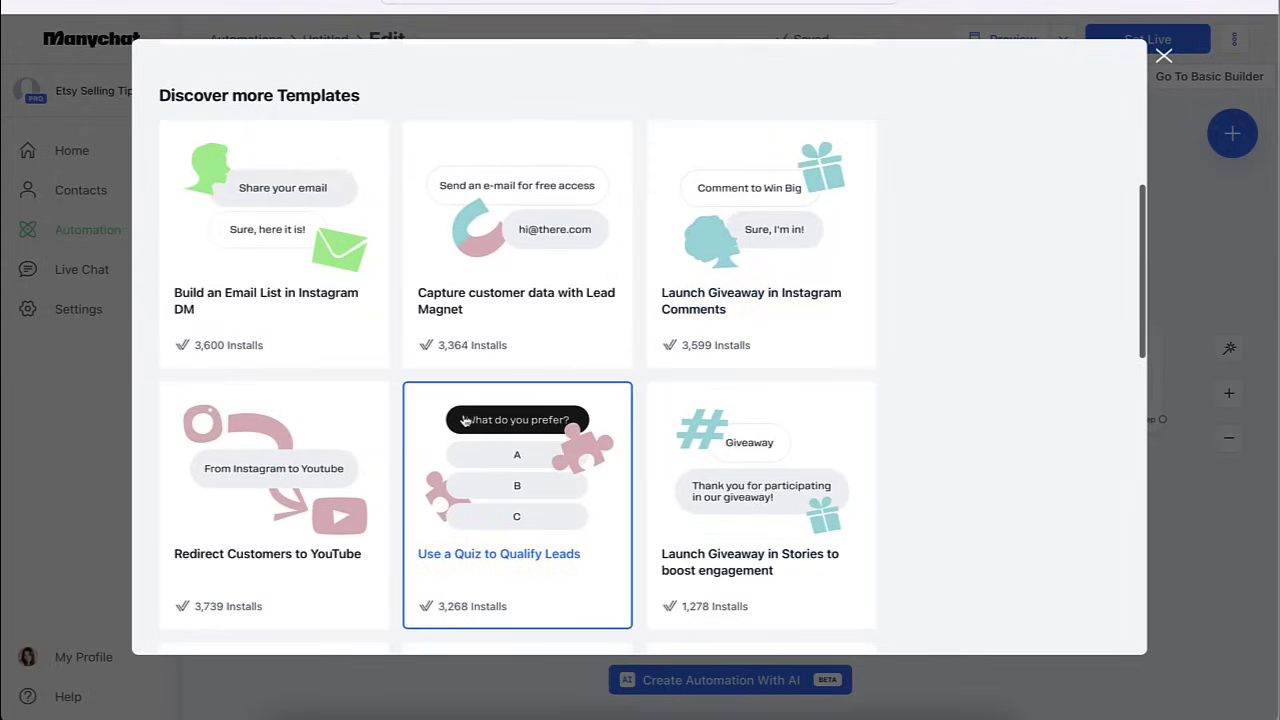
{"action": "scroll", "coordinate": [709, 452], "scroll_direction": "down", "scroll_amount": 3}
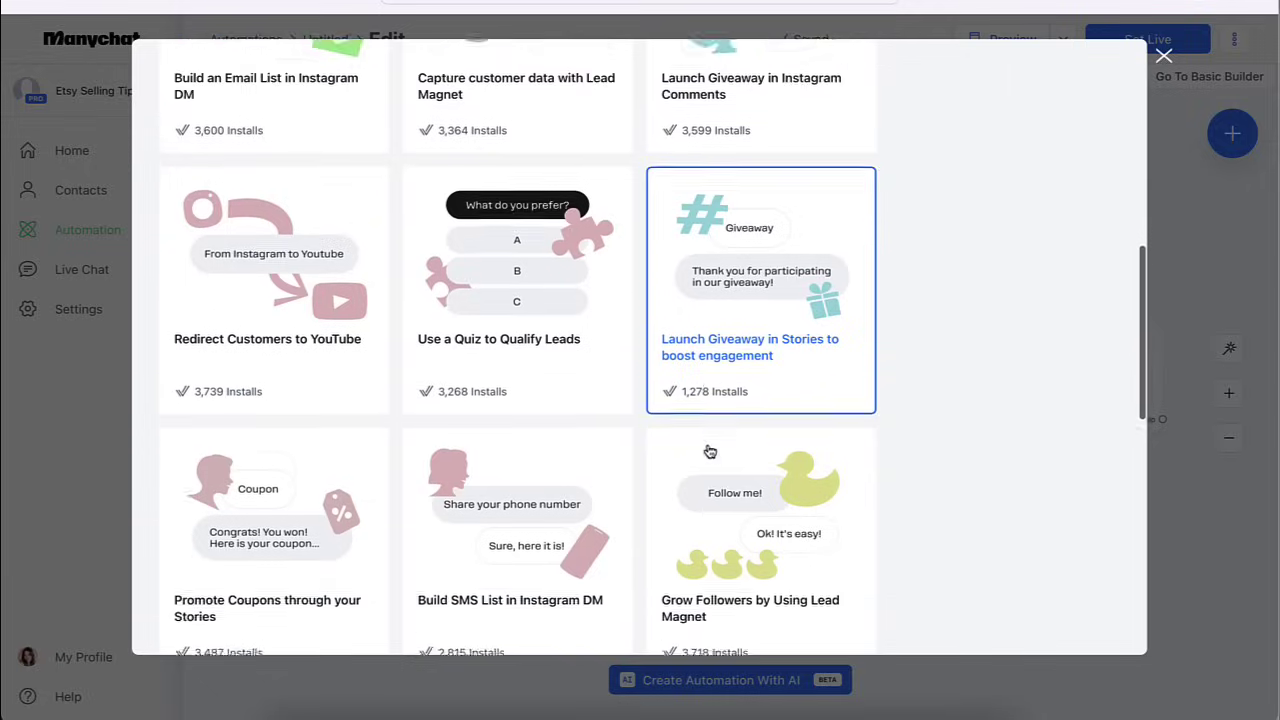
{"action": "scroll", "coordinate": [557, 378], "scroll_direction": "up", "scroll_amount": 5}
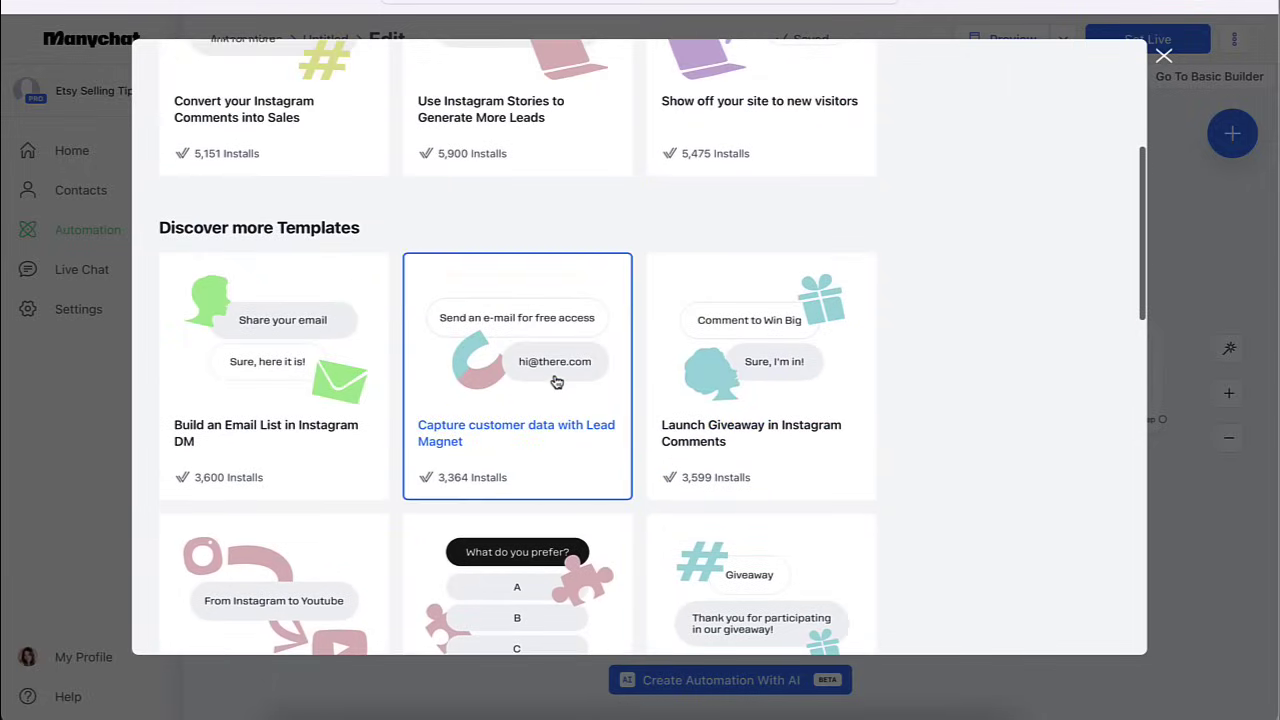
{"action": "scroll", "coordinate": [557, 381], "scroll_direction": "down", "scroll_amount": 2}
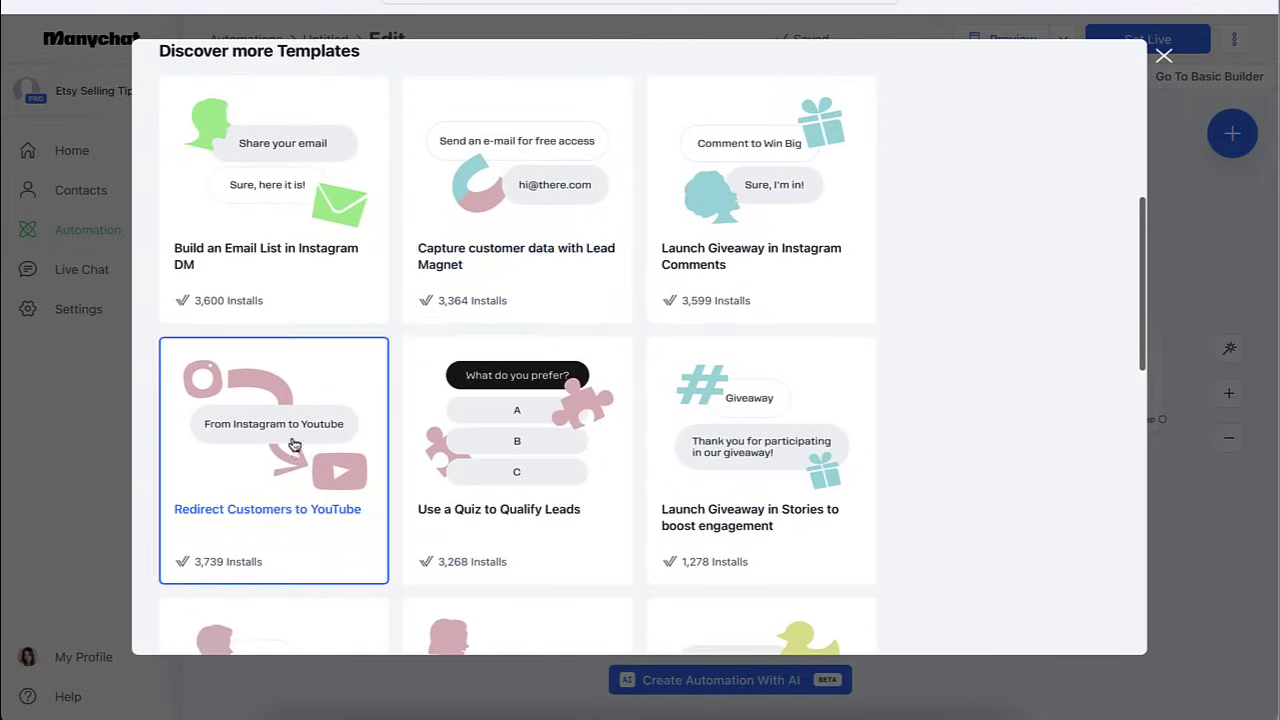
{"action": "scroll", "coordinate": [535, 479], "scroll_direction": "down", "scroll_amount": 3}
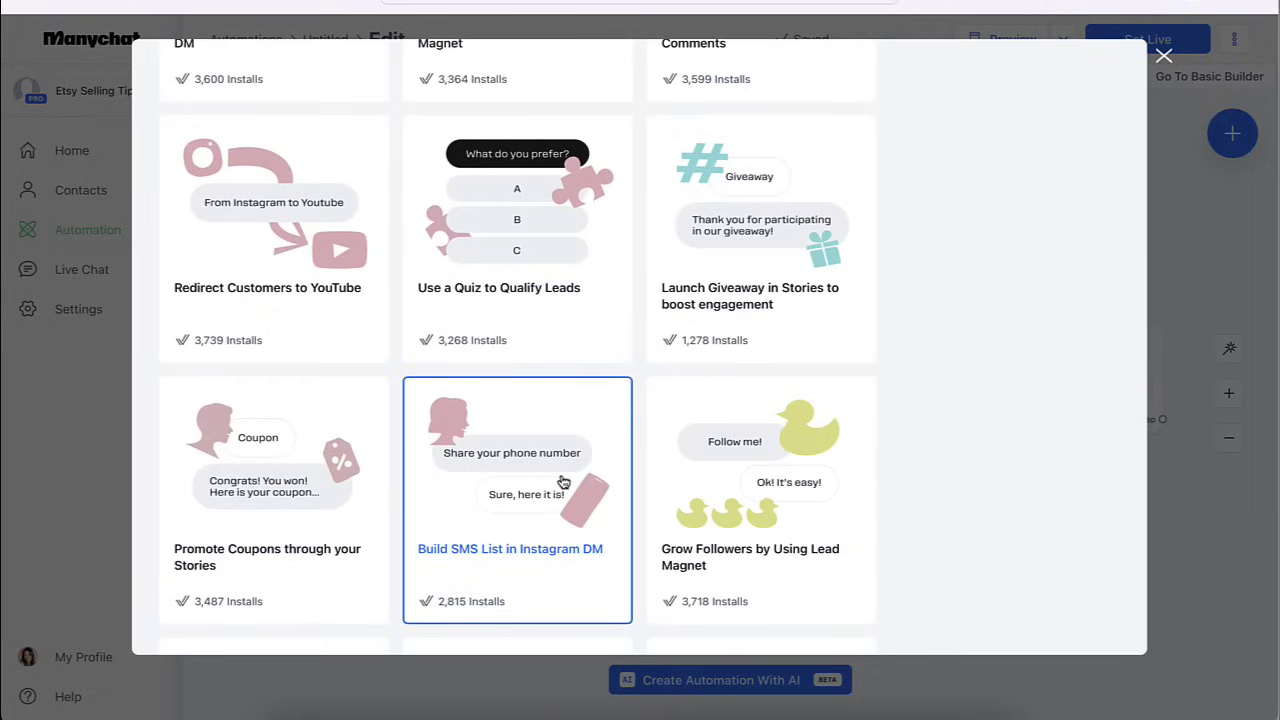
{"action": "scroll", "coordinate": [580, 450], "scroll_direction": "down", "scroll_amount": 2}
{"action": "scroll", "coordinate": [587, 434], "scroll_direction": "up", "scroll_amount": 9}
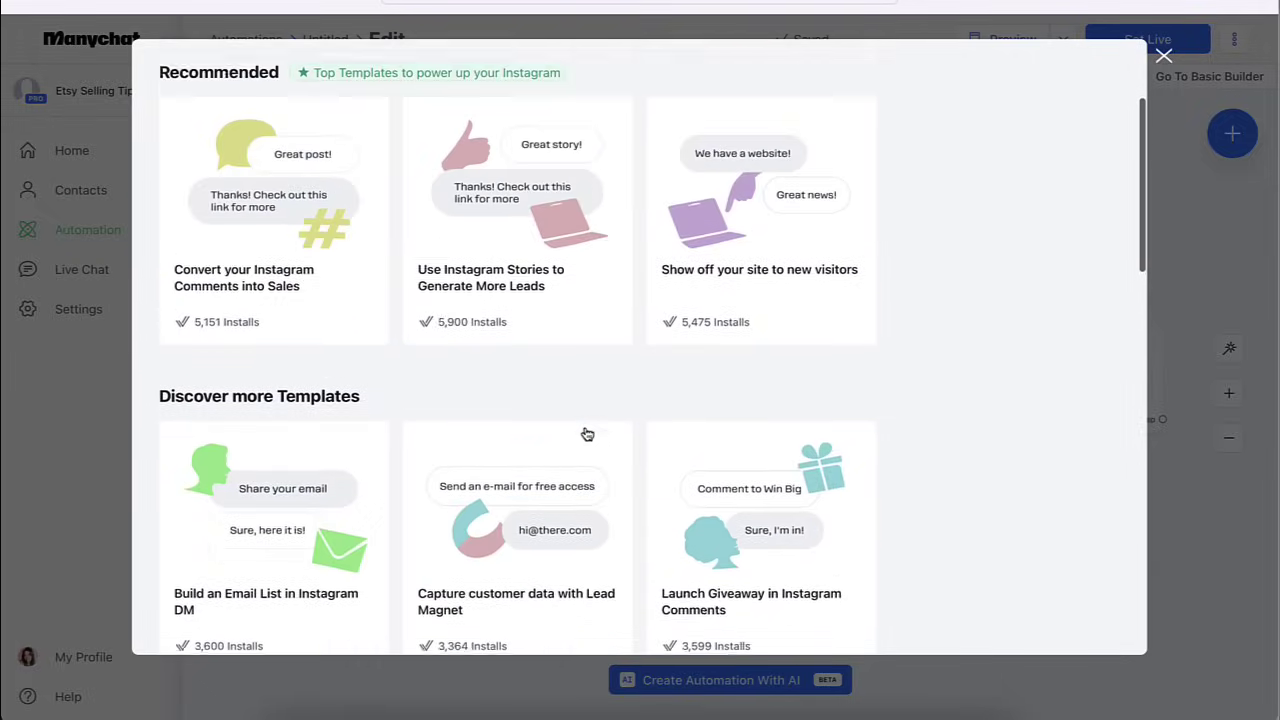
{"action": "scroll", "coordinate": [587, 434], "scroll_direction": "up", "scroll_amount": 3}
{"action": "scroll", "coordinate": [1017, 210], "scroll_direction": "up", "scroll_amount": 1}
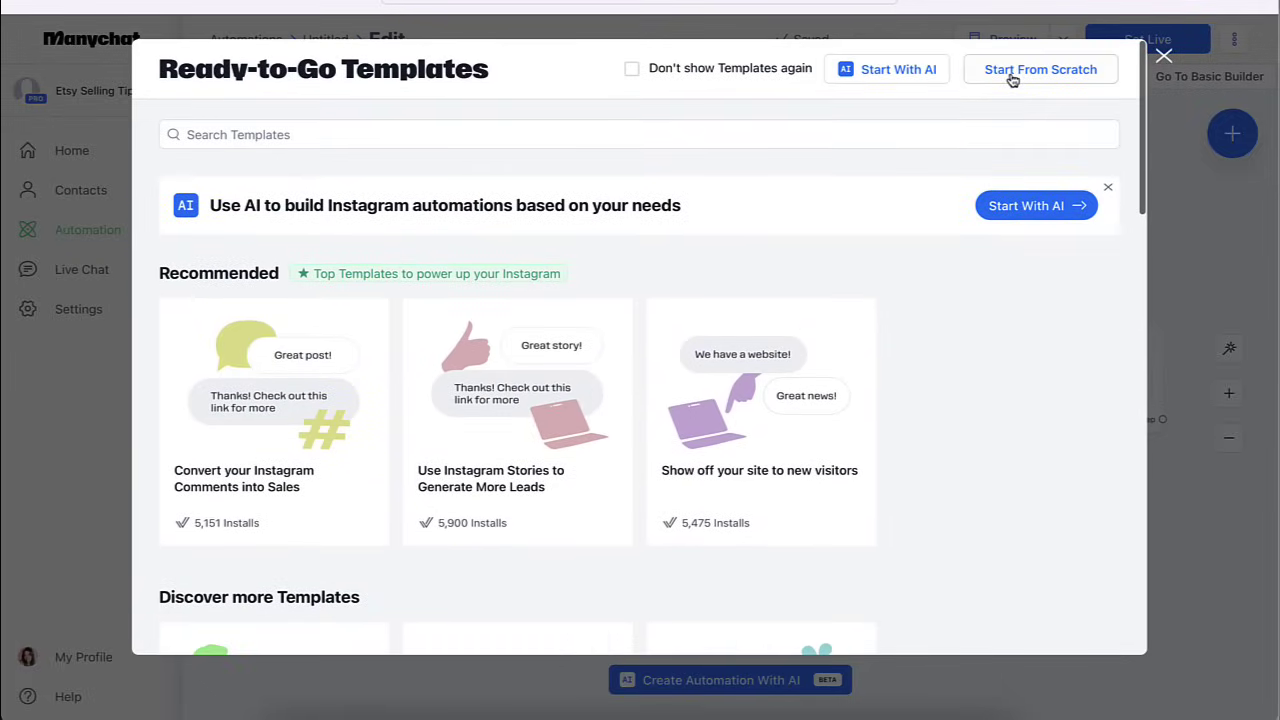
Start from scratch and add a new trigger to show the Instagram trigger options
{"action": "left_click", "coordinate": [1012, 78]}
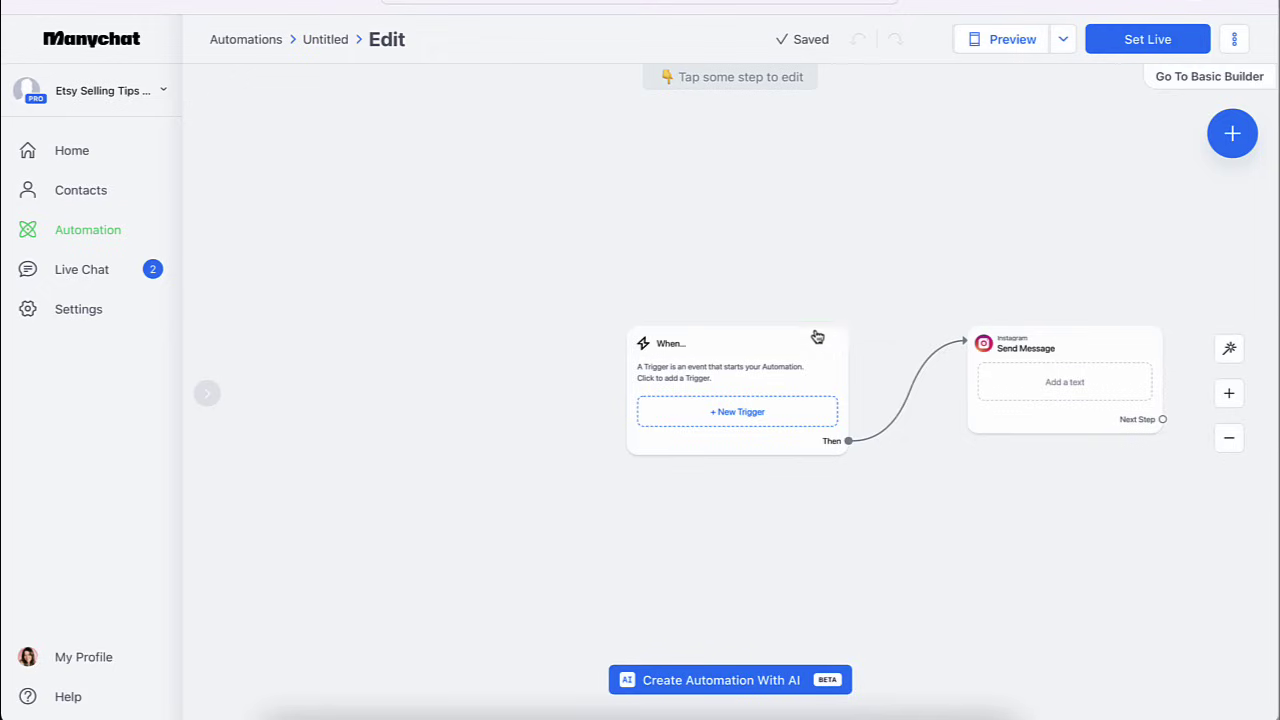
{"action": "left_click", "coordinate": [725, 420]}
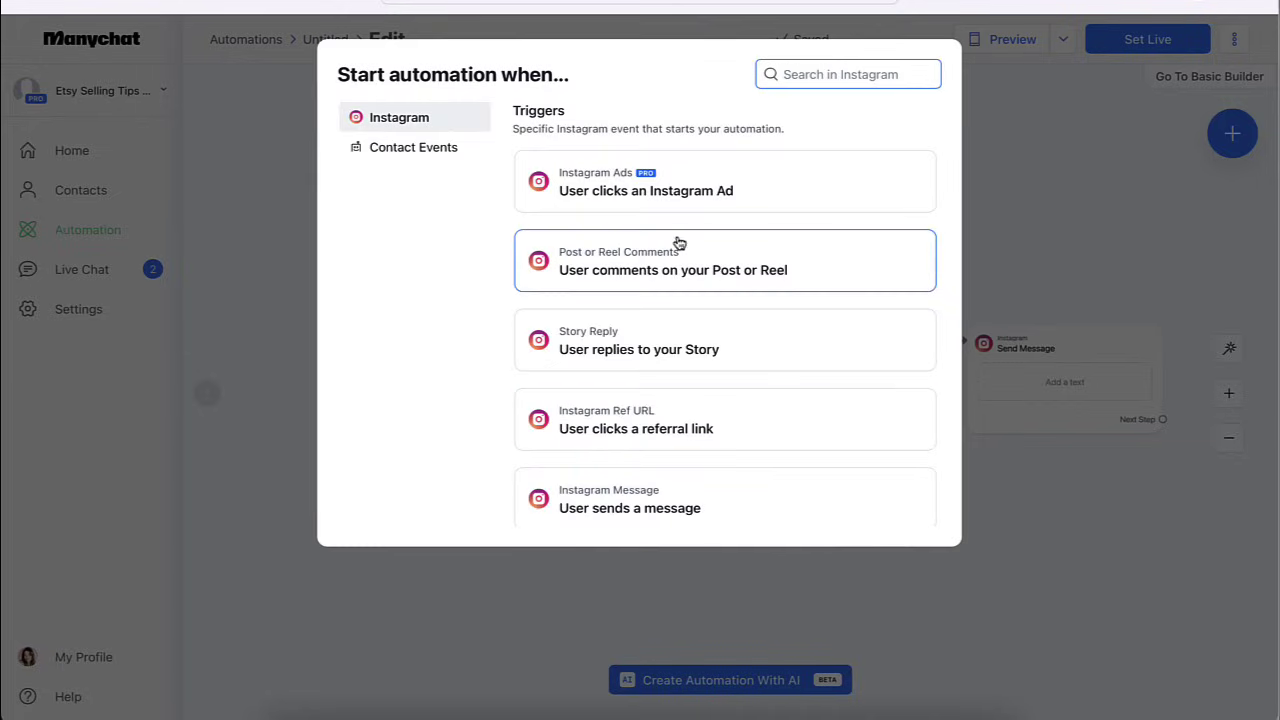
{"action": "mouse_move", "coordinate": [655, 211]}
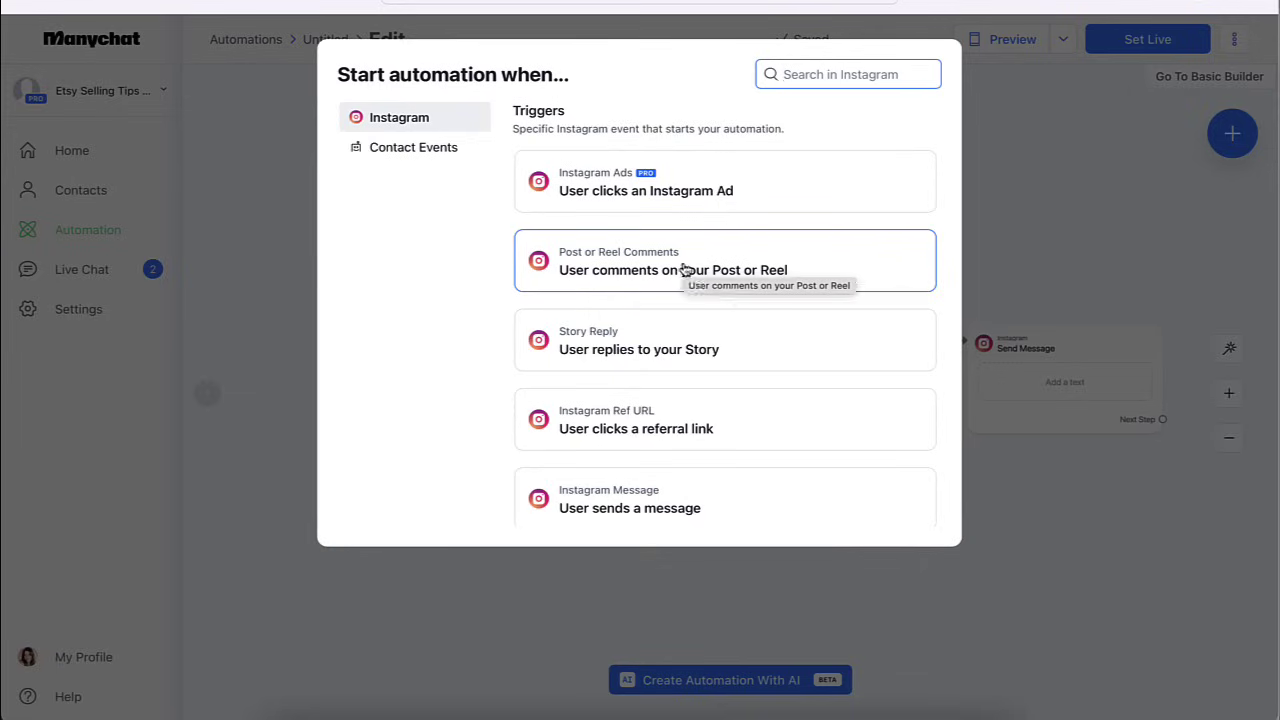
Set the trigger to Post or Reel Comments on the specific Amazon Reviews reel
{"action": "left_click", "coordinate": [646, 271]}
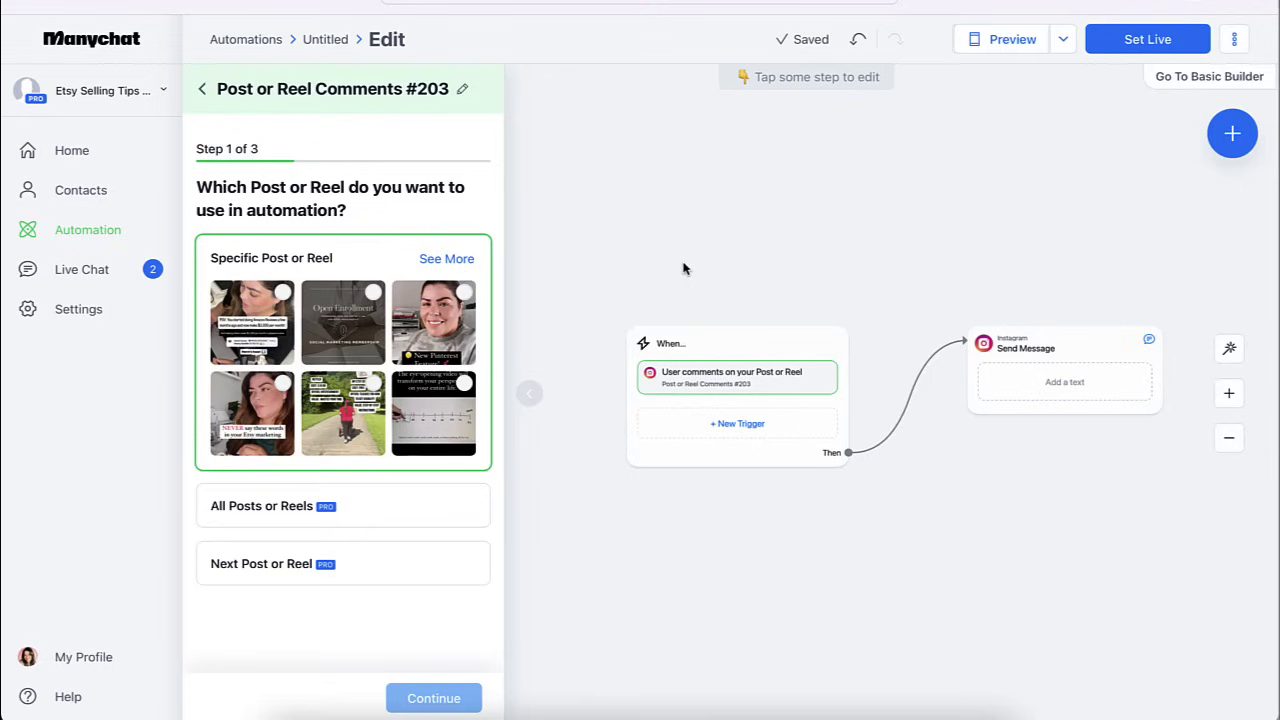
{"action": "left_click", "coordinate": [246, 340]}
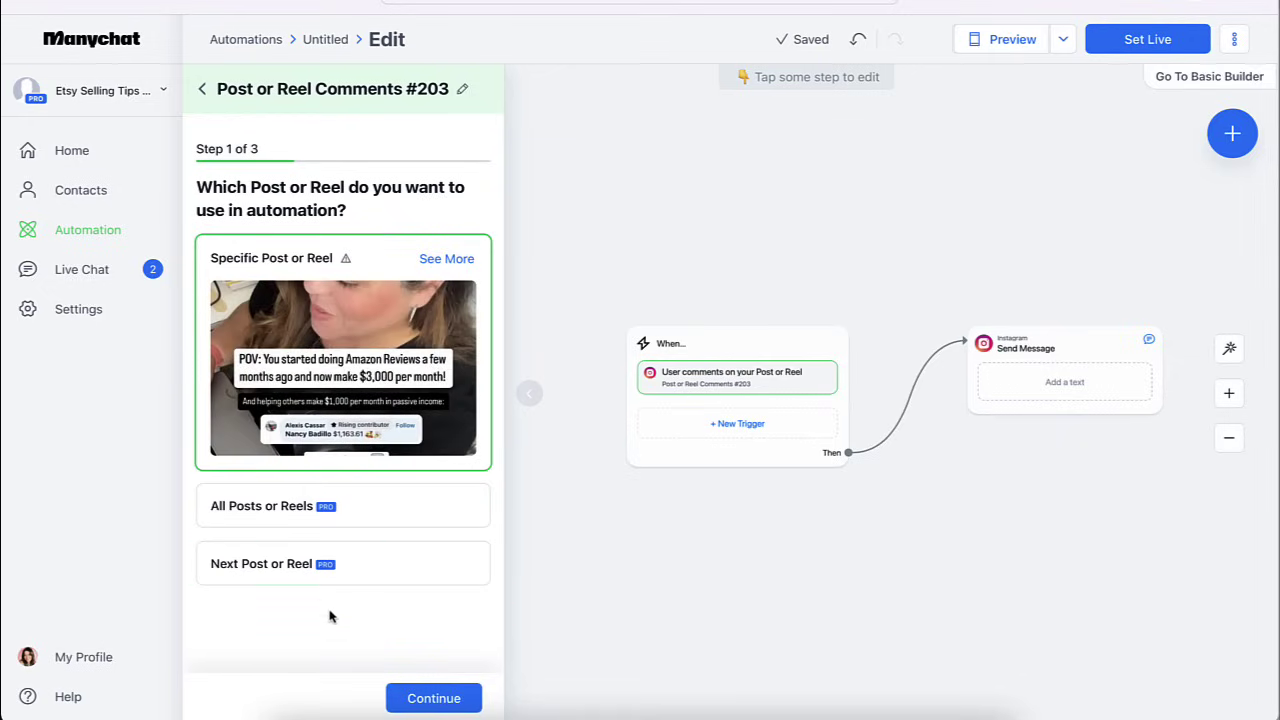
Add the keywords freemasterclass, free, masterclass and free masterclass under Comments include
{"action": "left_click", "coordinate": [415, 697]}
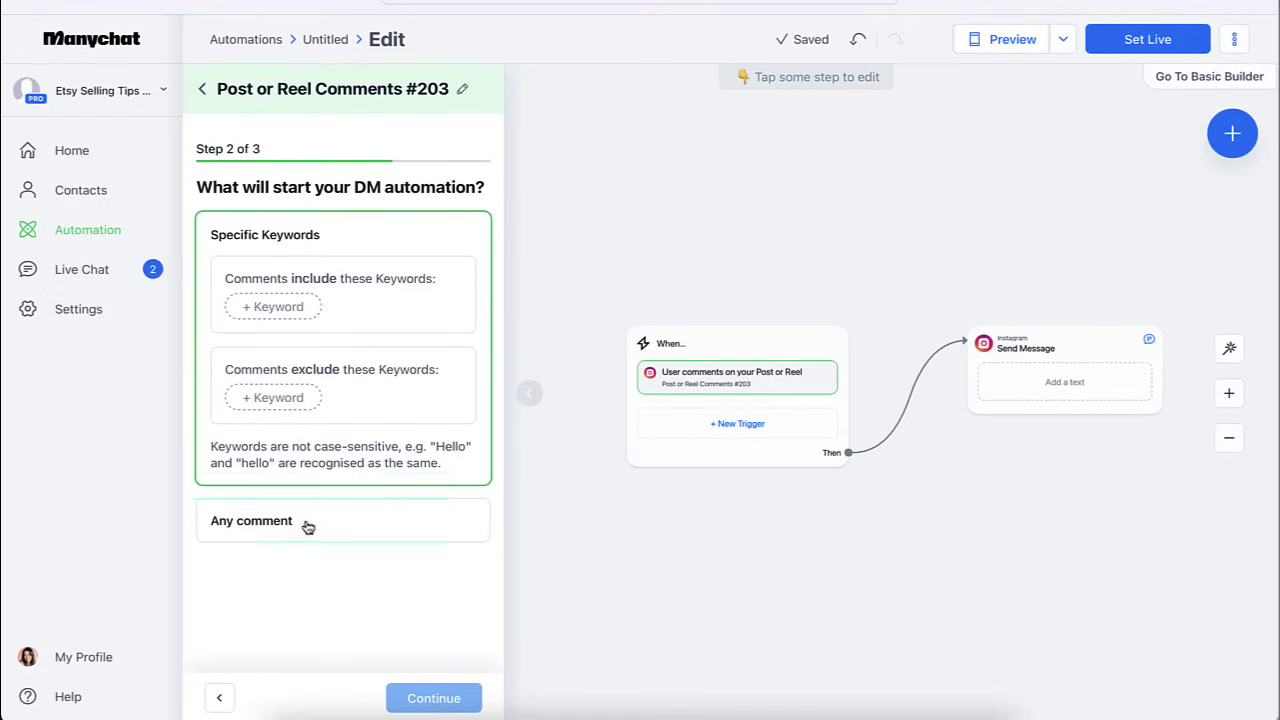
{"action": "left_click", "coordinate": [260, 308]}
{"action": "type", "text": "free"}
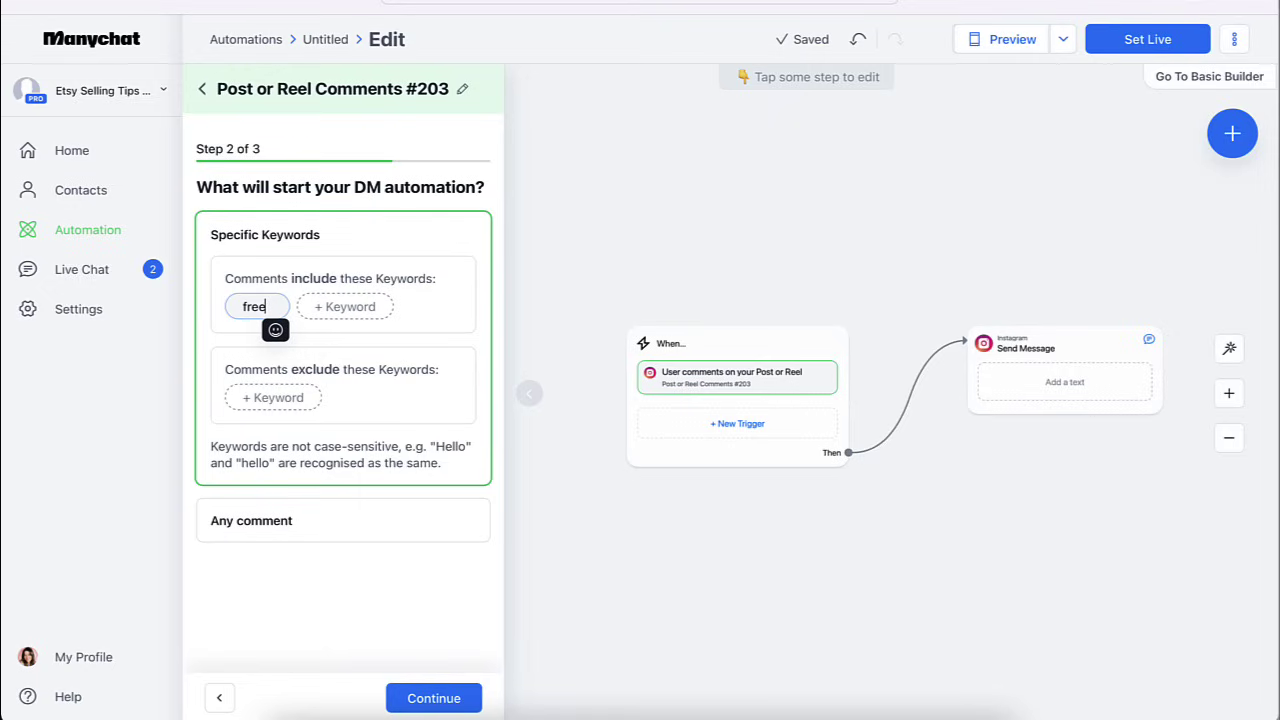
{"action": "type", "text": "masterclass"}
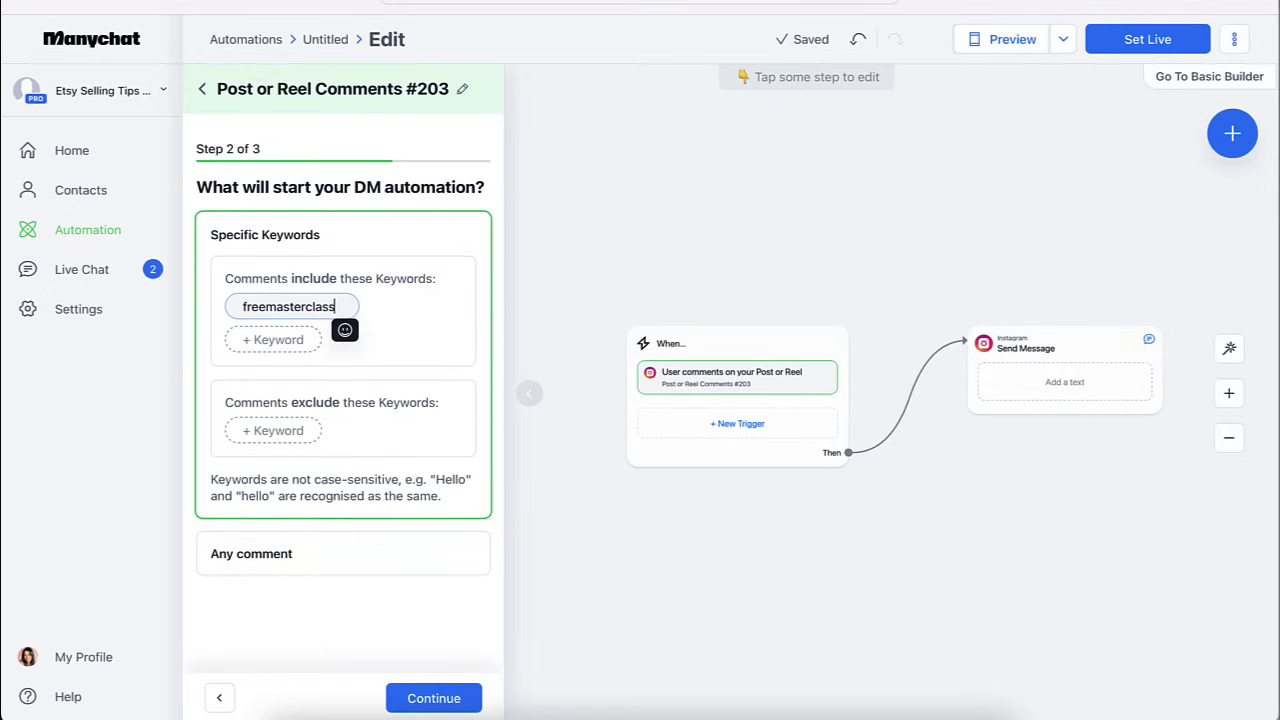
{"action": "left_click", "coordinate": [288, 340]}
{"action": "type", "text": "free"}
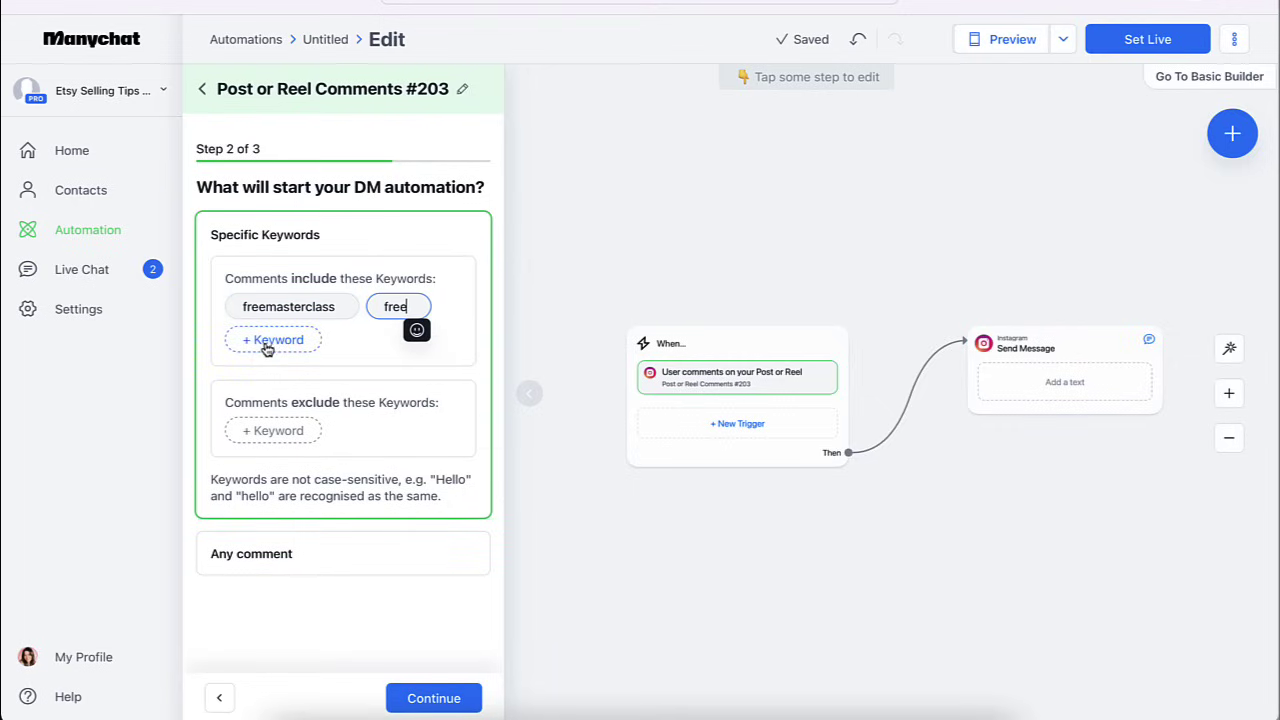
{"action": "left_click", "coordinate": [271, 339]}
{"action": "type", "text": "masterclass"}
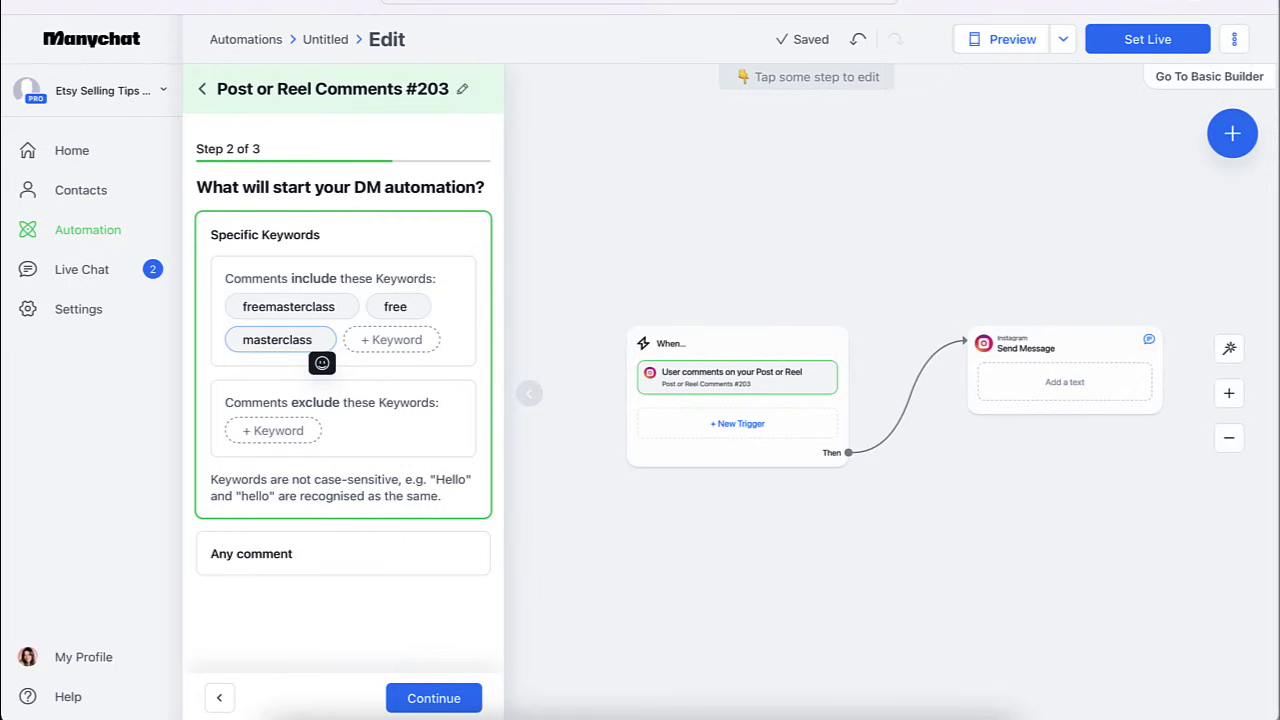
{"action": "left_click", "coordinate": [394, 339]}
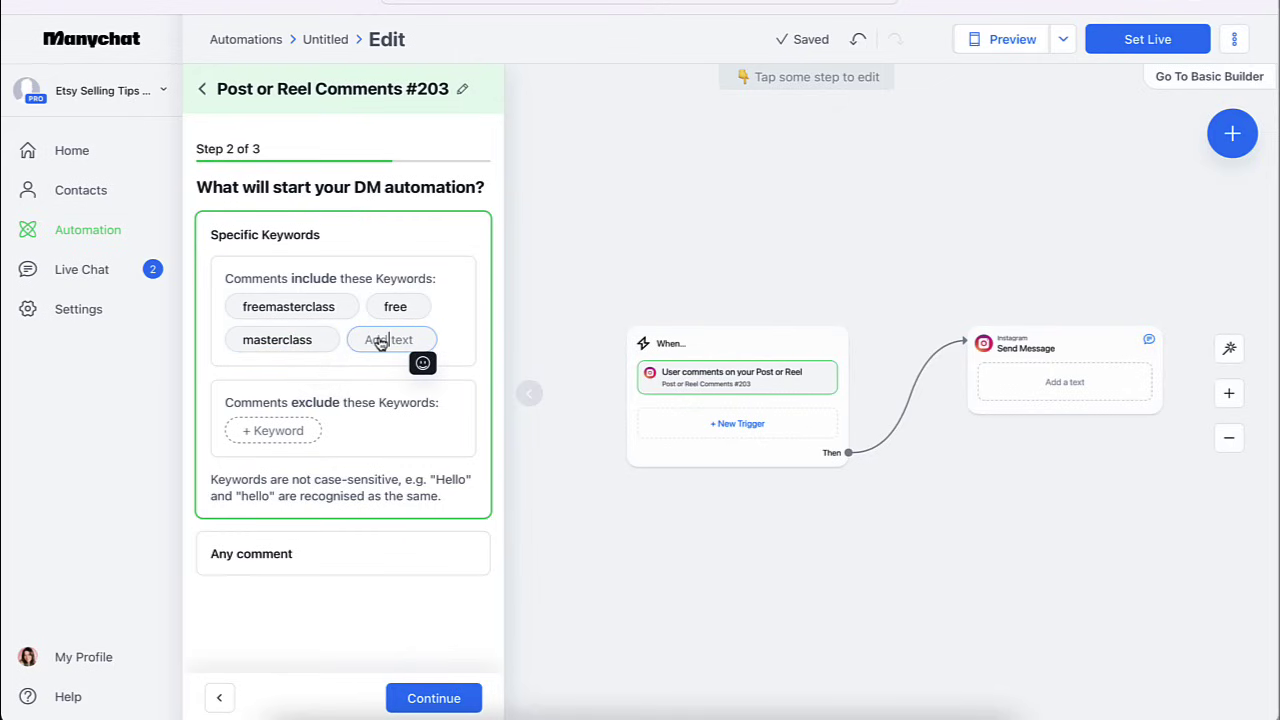
{"action": "type", "text": "free masterclass"}
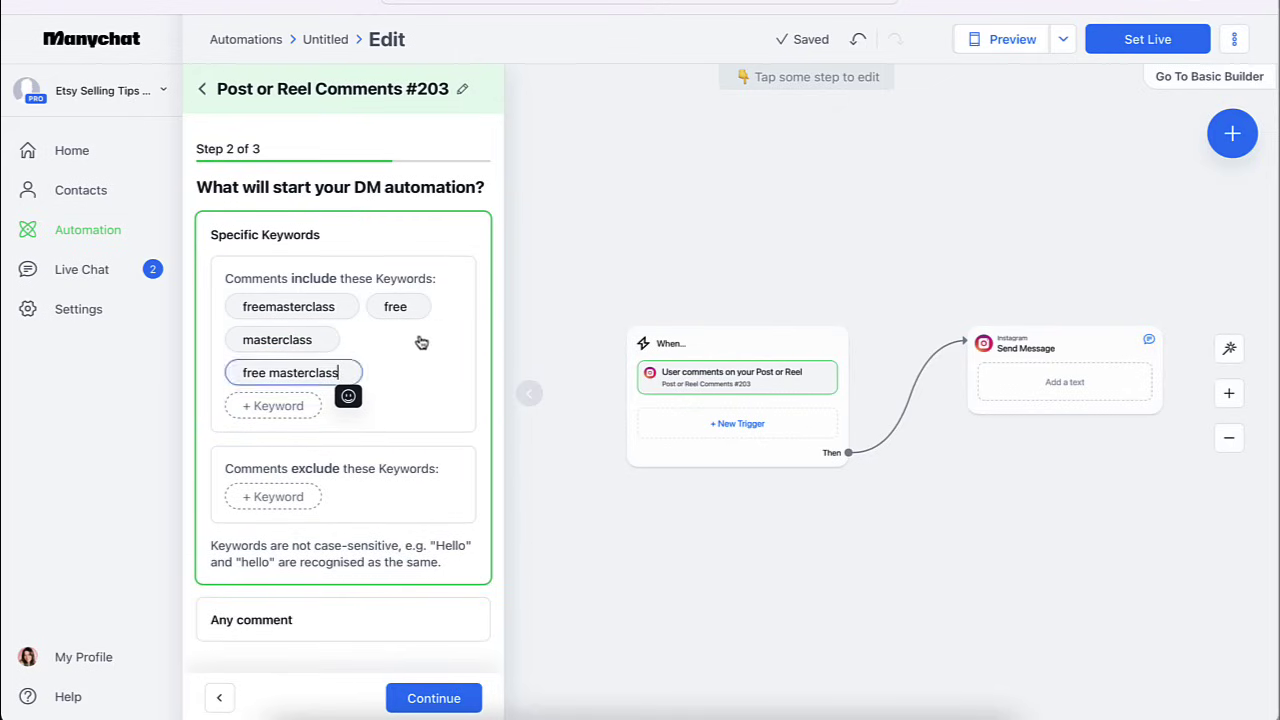
{"action": "left_click", "coordinate": [441, 350]}
Delete those keywords, leave SEO as the only keyword, and continue to step 3
{"action": "left_click", "coordinate": [350, 372]}
{"action": "left_click", "coordinate": [318, 345]}
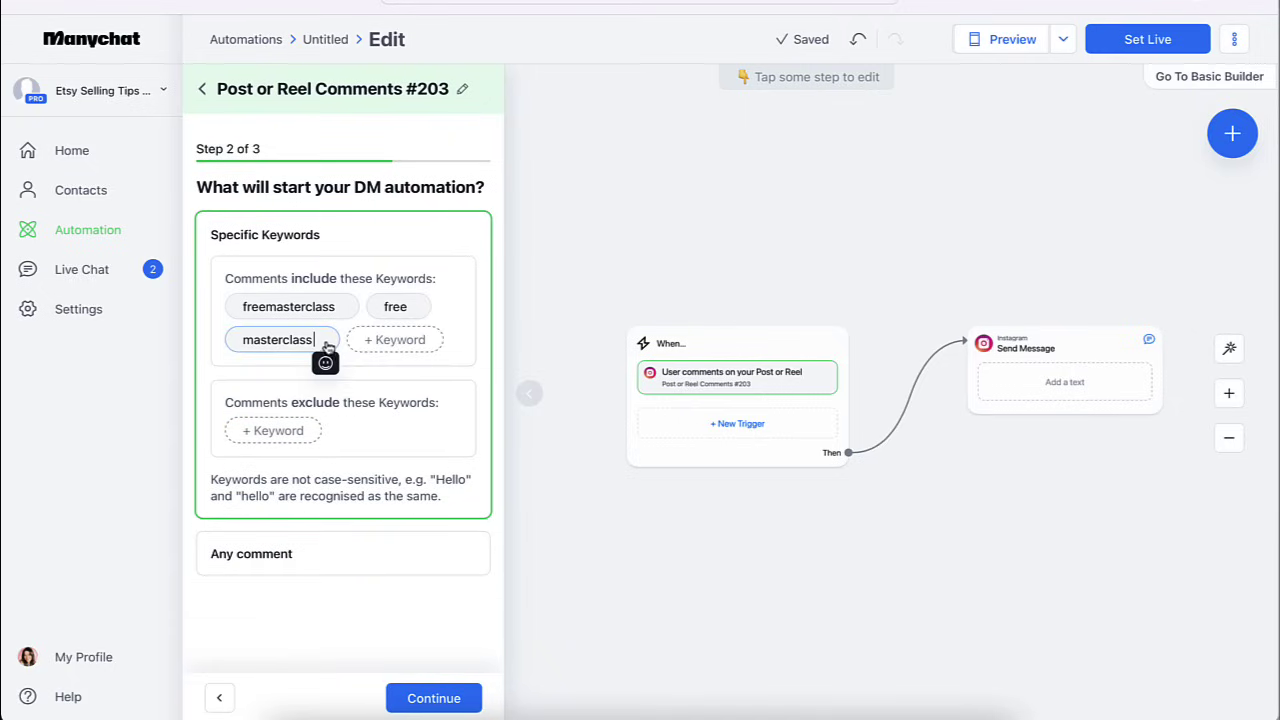
{"action": "left_click", "coordinate": [416, 308]}
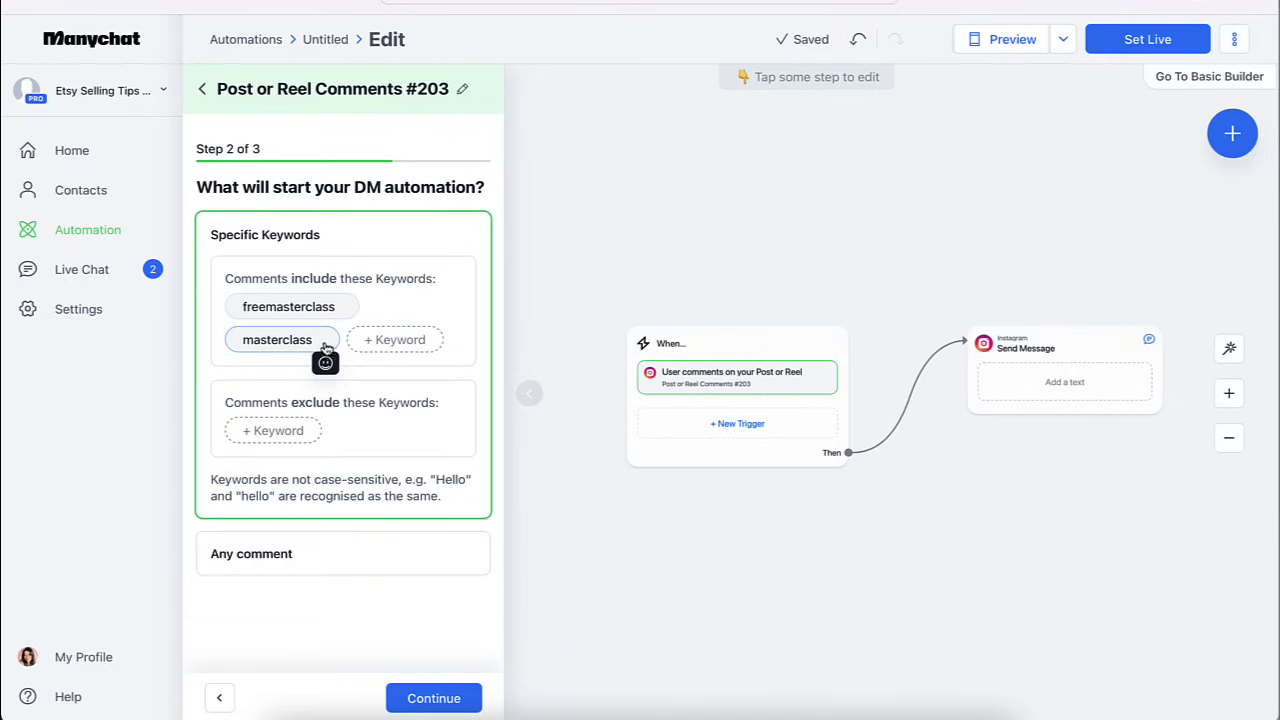
{"action": "left_click", "coordinate": [343, 308]}
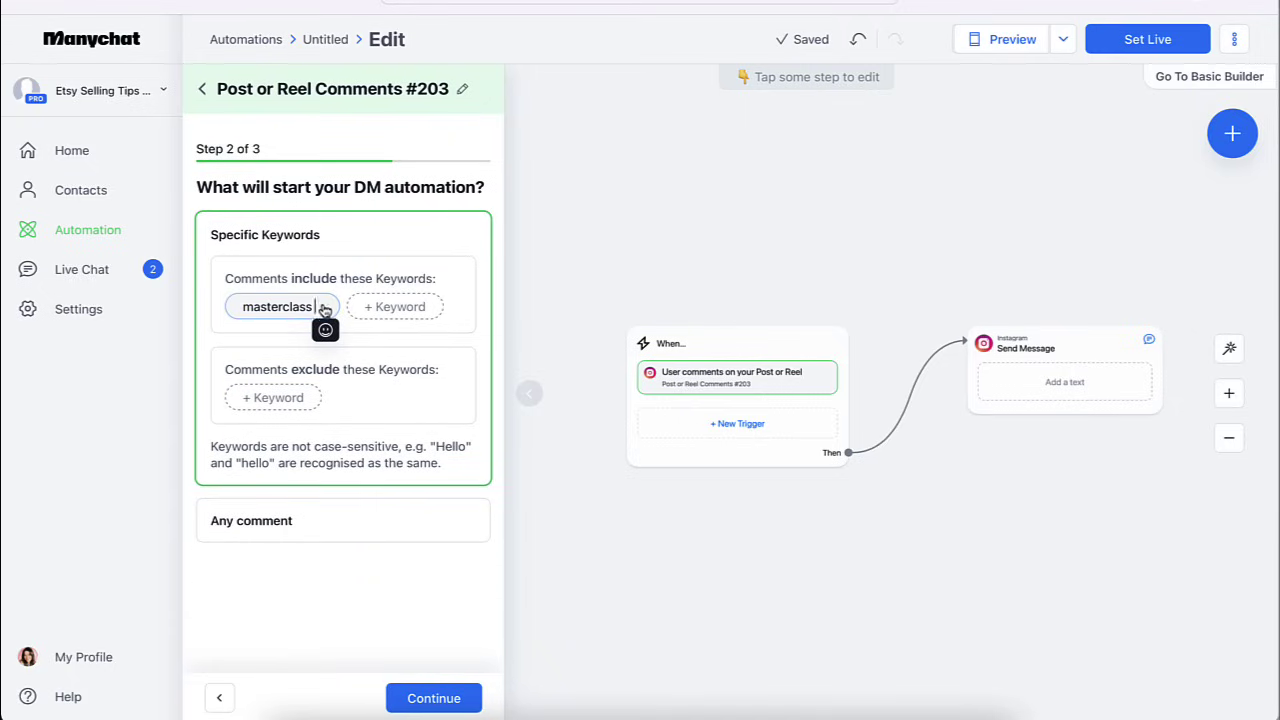
{"action": "left_click", "coordinate": [330, 311]}
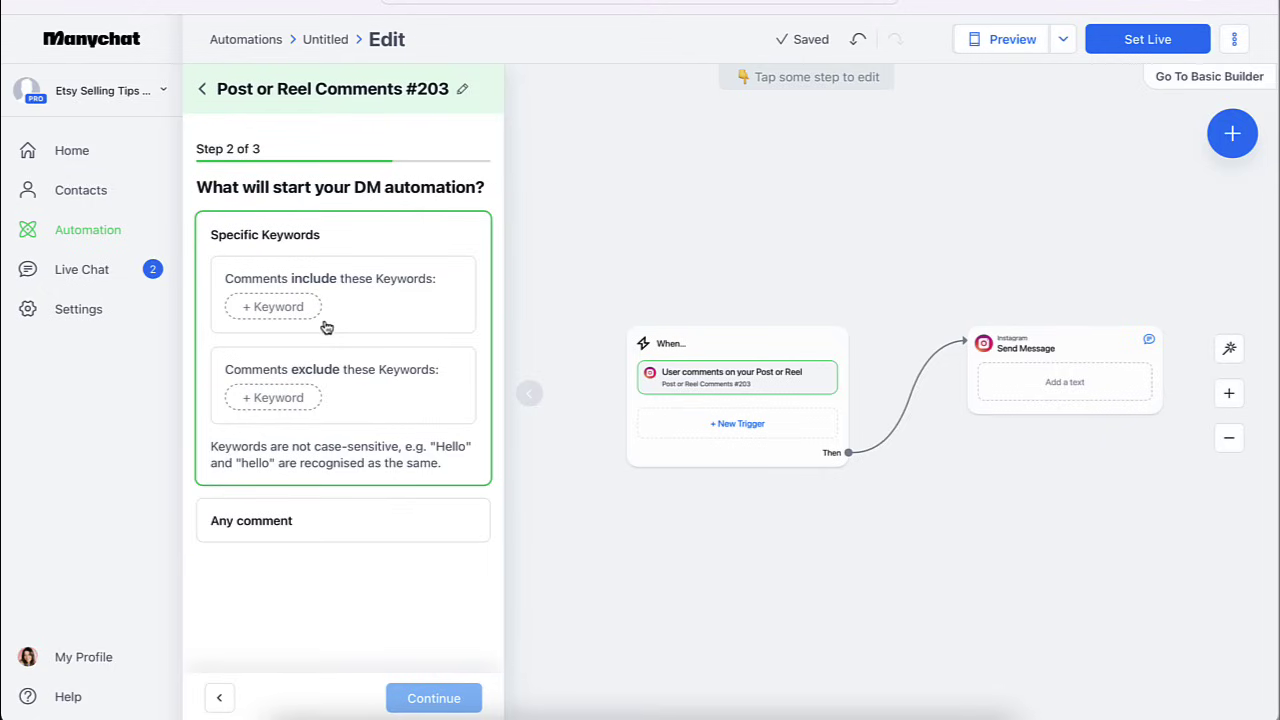
{"action": "left_click", "coordinate": [282, 306]}
{"action": "type", "text": "SEO"}
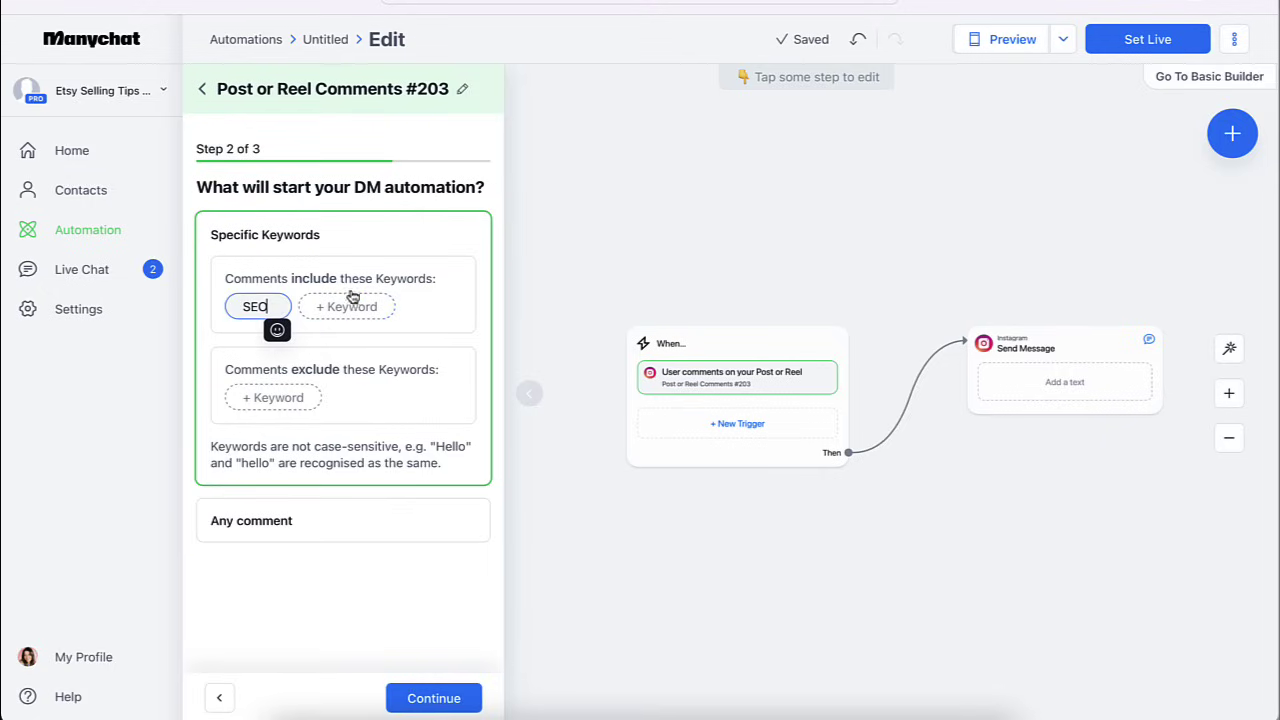
{"action": "left_click", "coordinate": [453, 295]}
{"action": "left_click", "coordinate": [423, 700]}
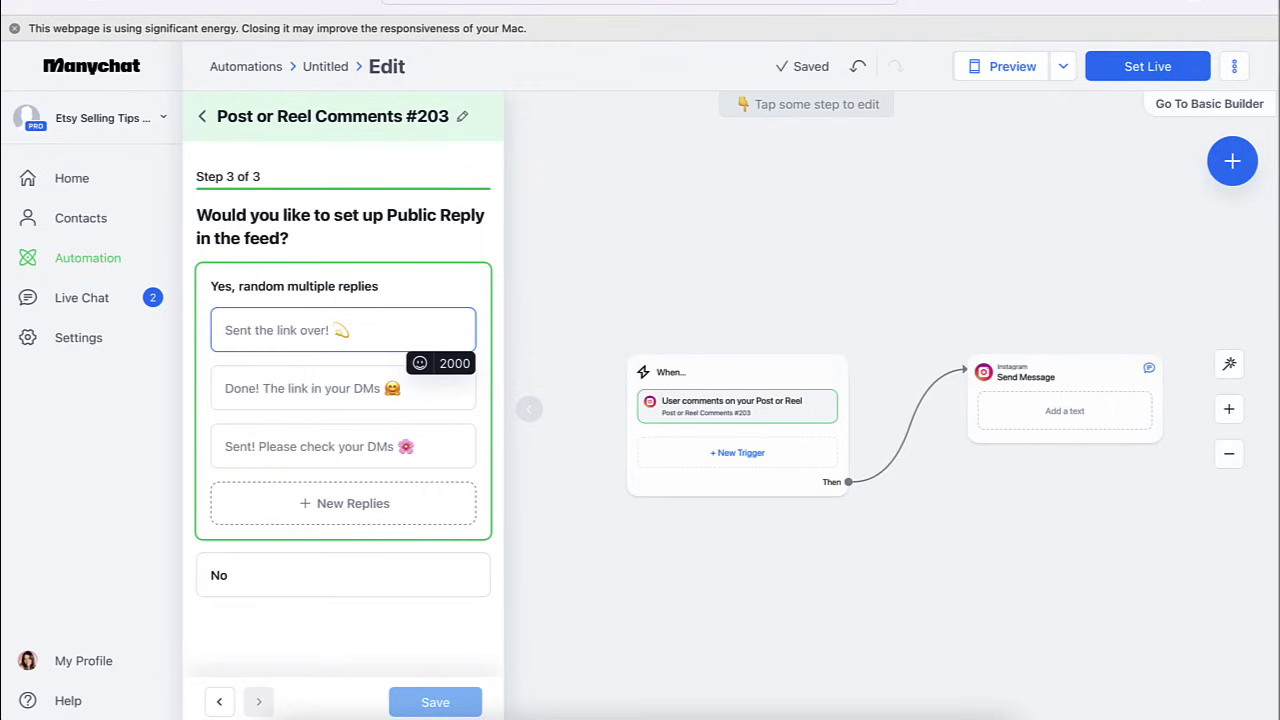
Reword the first two replies: 'Sent the link over! Please check your DM.' and 'Done! Thanks so much! Check your Dm'
{"action": "type", "text": "Sent the l"}
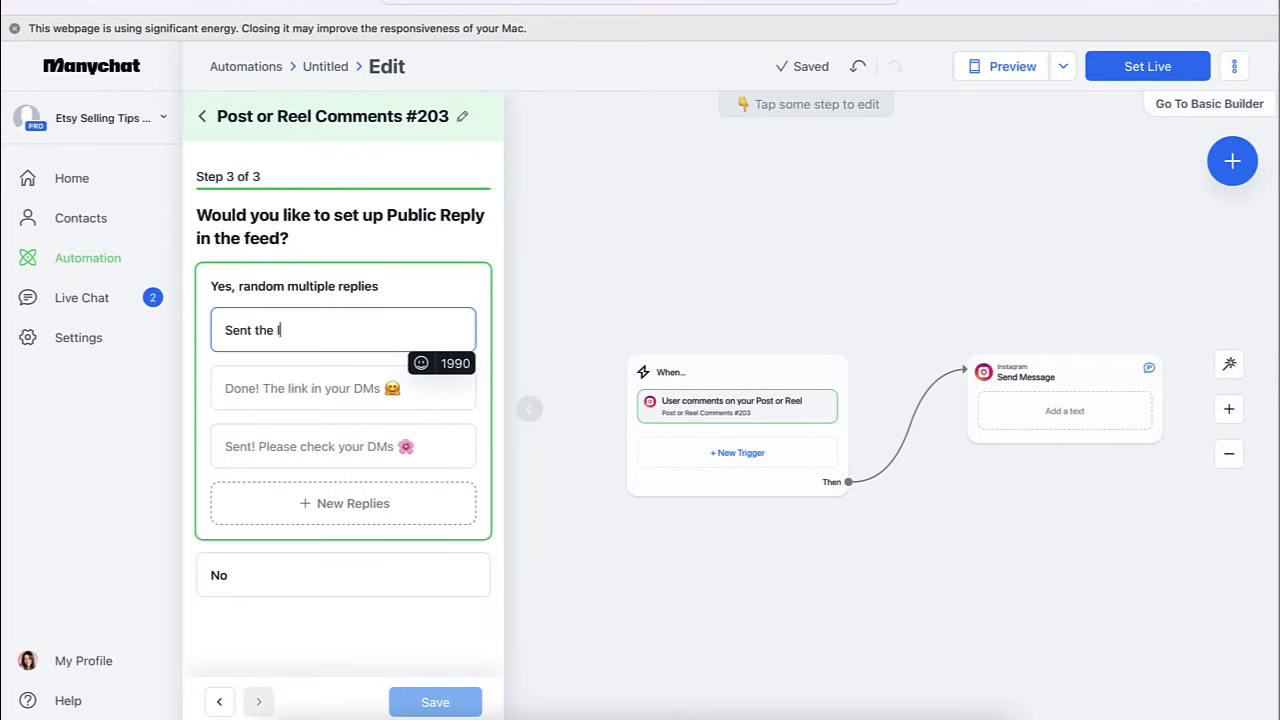
{"action": "type", "text": "ink over! Please hc"}
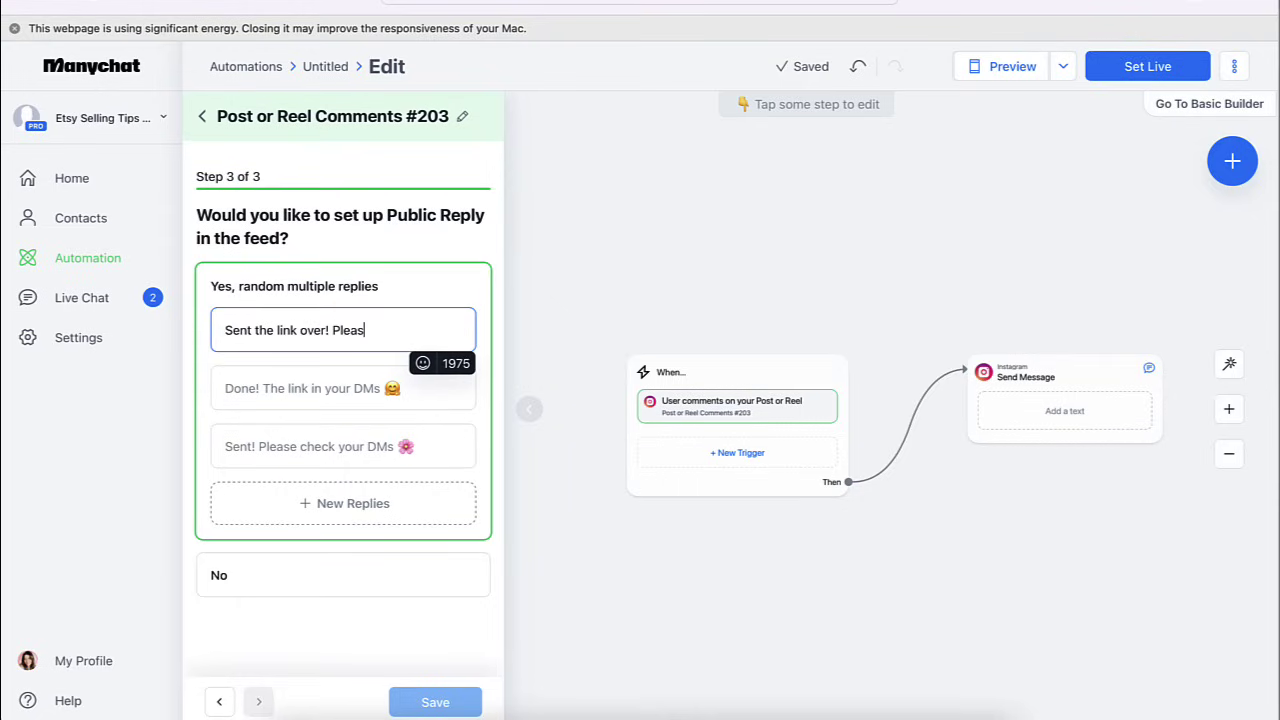
{"action": "key", "text": "BackSpace"}
{"action": "key", "text": "BackSpace"}
{"action": "type", "text": "check y"}
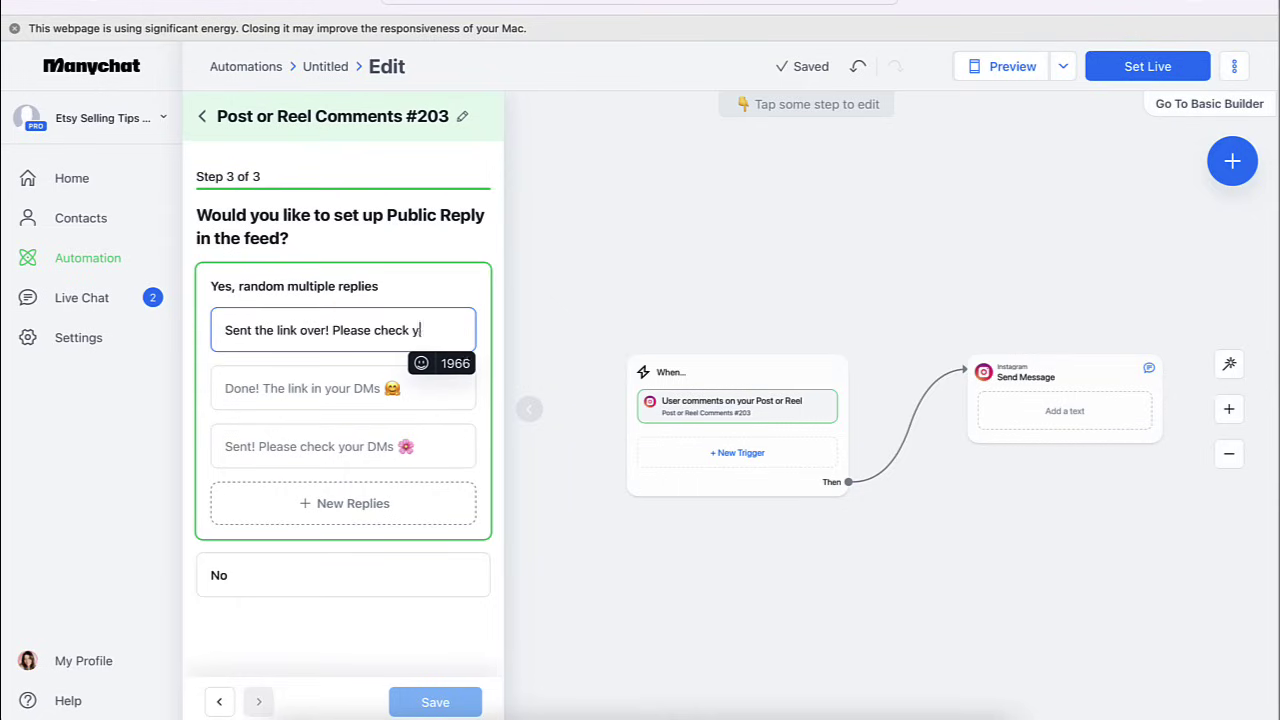
{"action": "type", "text": "our DM."}
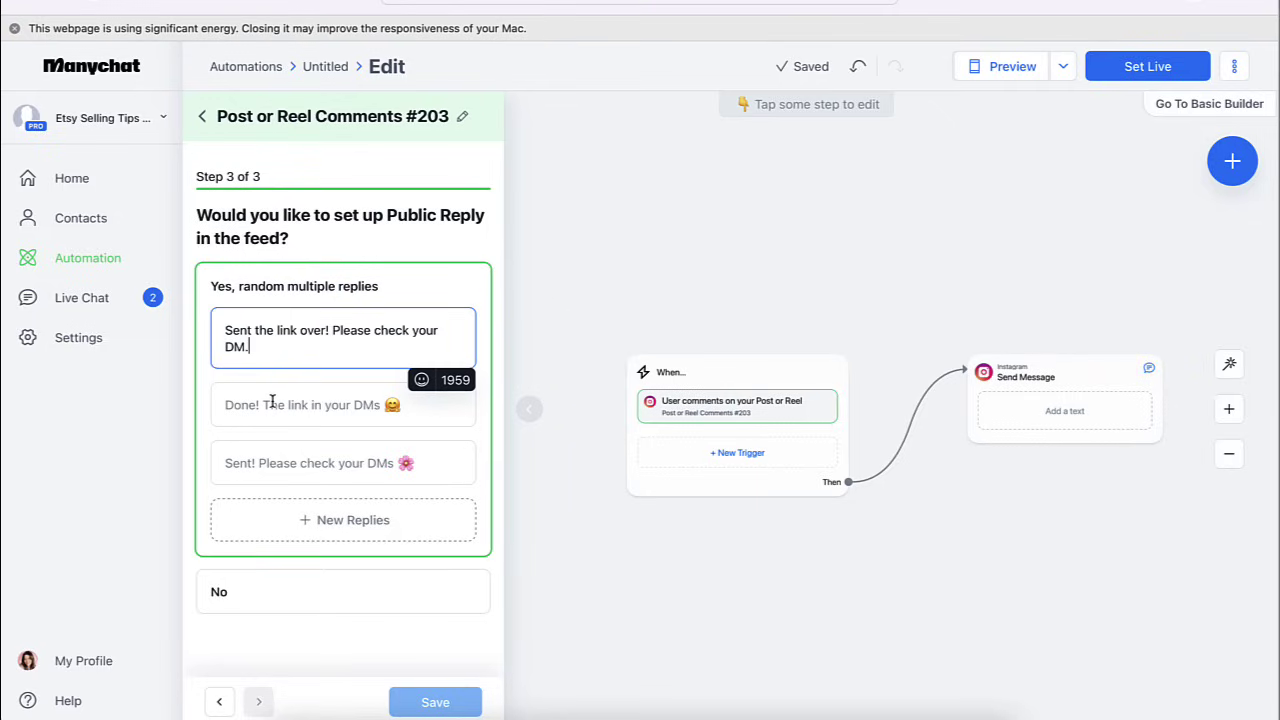
{"action": "left_click", "coordinate": [271, 403]}
{"action": "type", "text": "Done"}
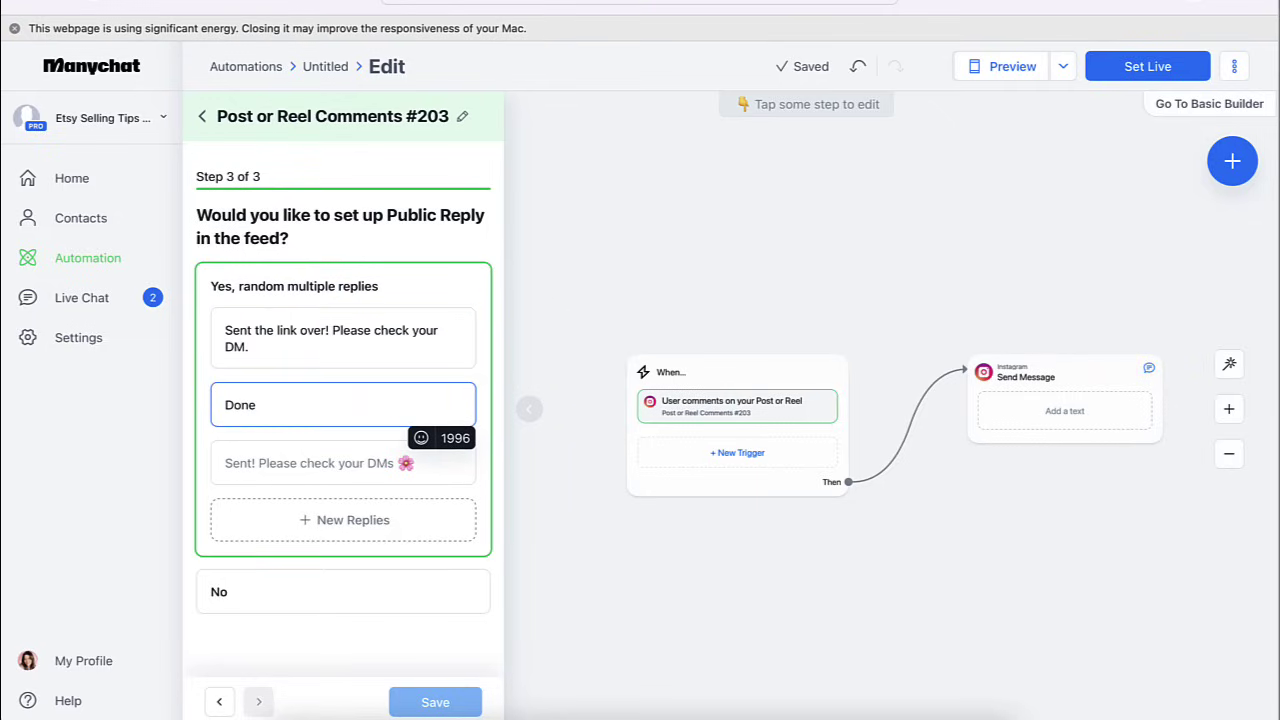
{"action": "type", "text": "! Thanks so much! Check your Dm"}
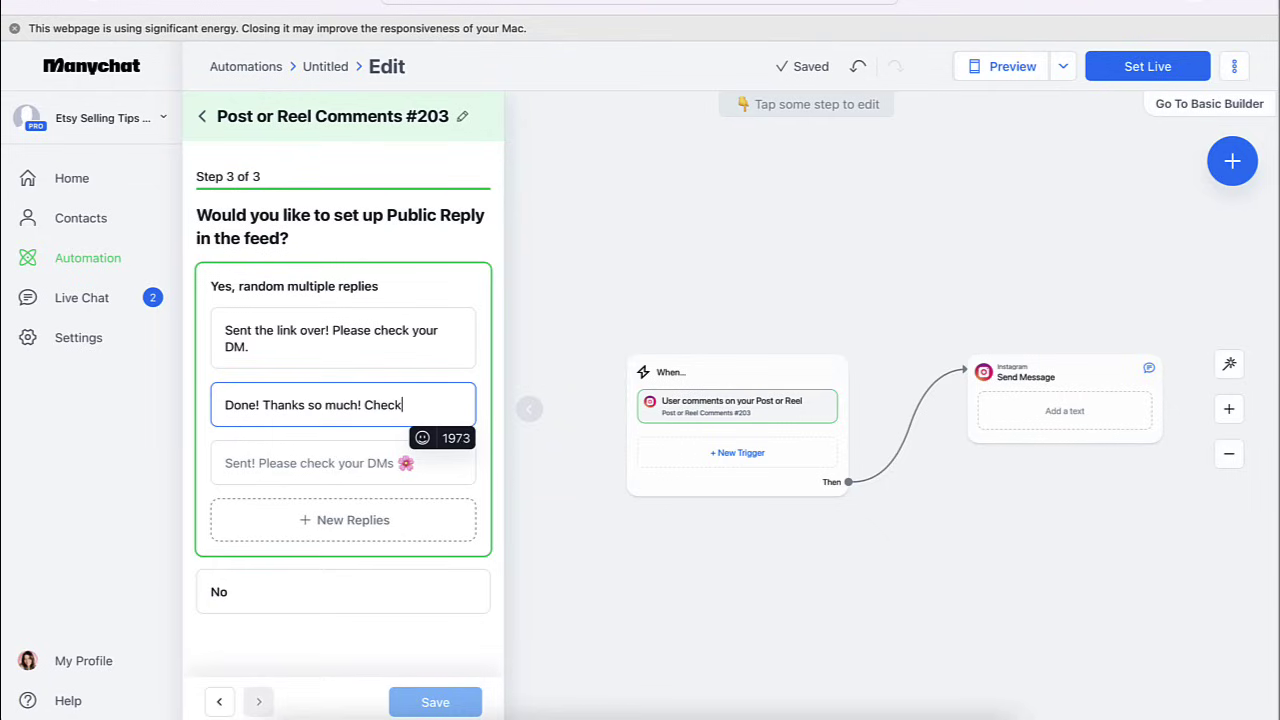
Enter 'Sent! Please check your Dm!' as the third public reply
{"action": "left_click", "coordinate": [240, 479]}
{"action": "type", "text": "Sent! Please check your "}
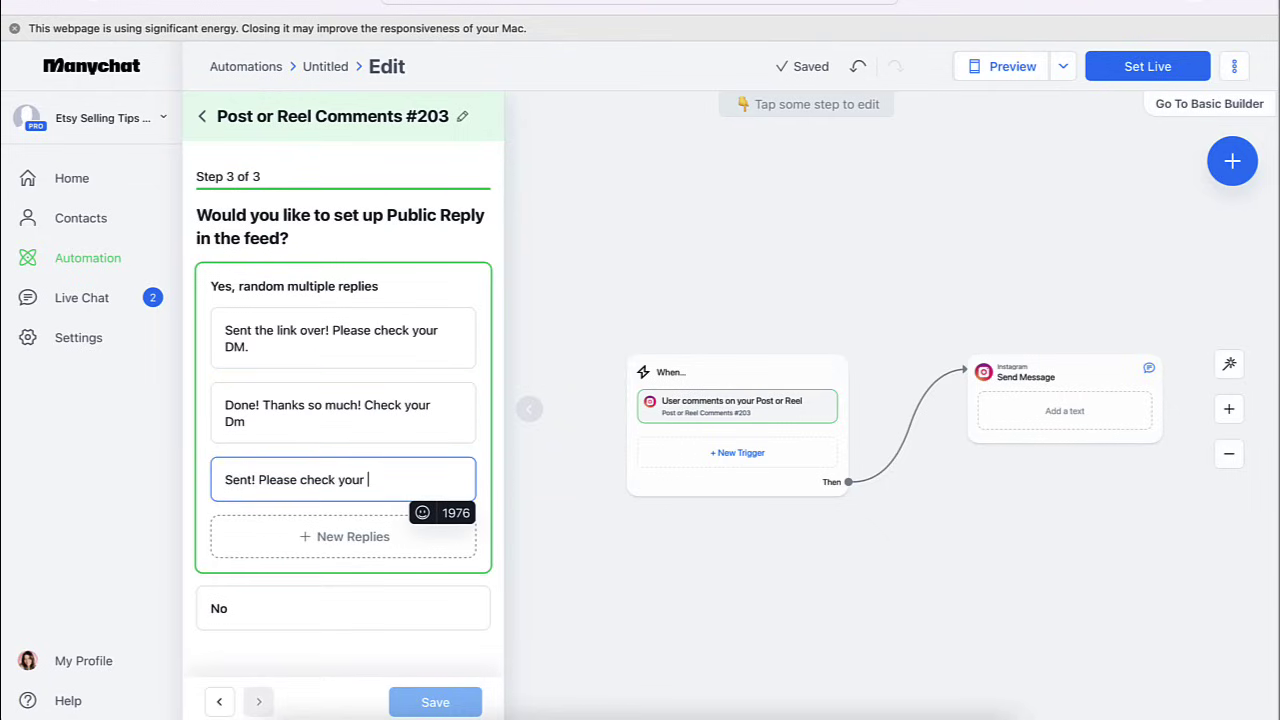
{"action": "type", "text": "Dm!"}
{"action": "left_click", "coordinate": [376, 652]}
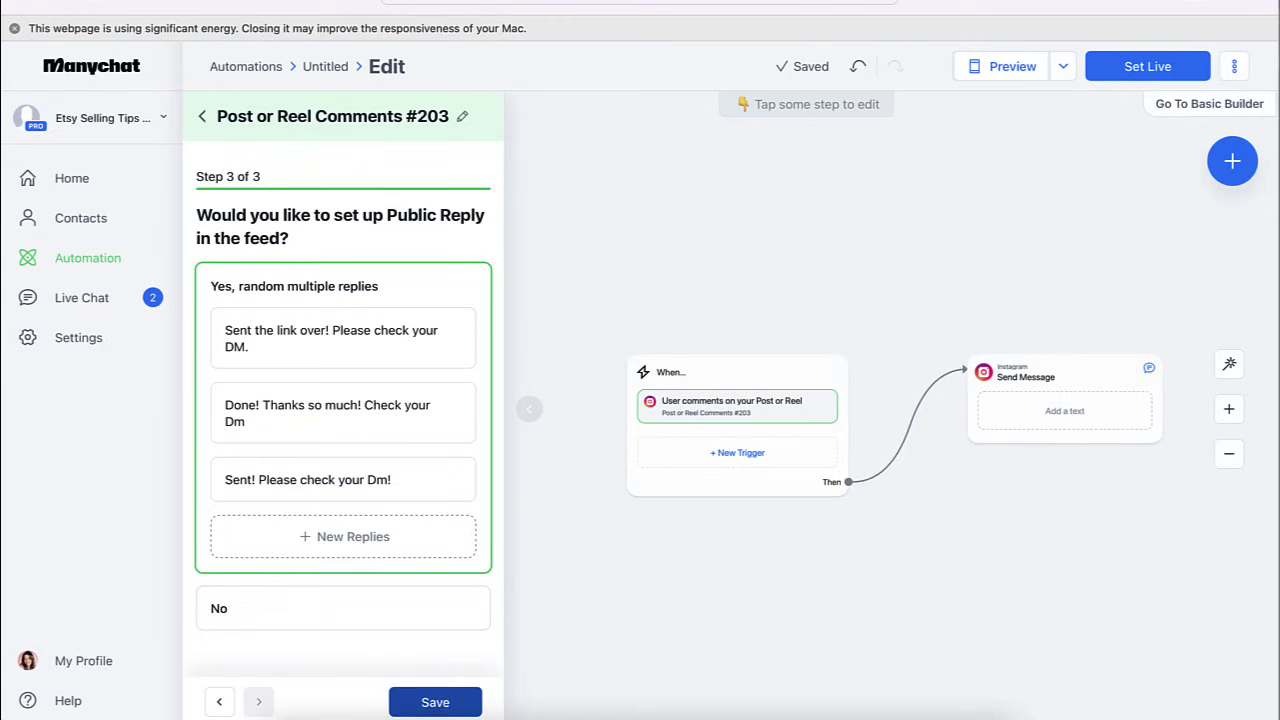
Save the comment trigger and review its chosen post, SEO keyword and three public replies
{"action": "left_click", "coordinate": [440, 702]}
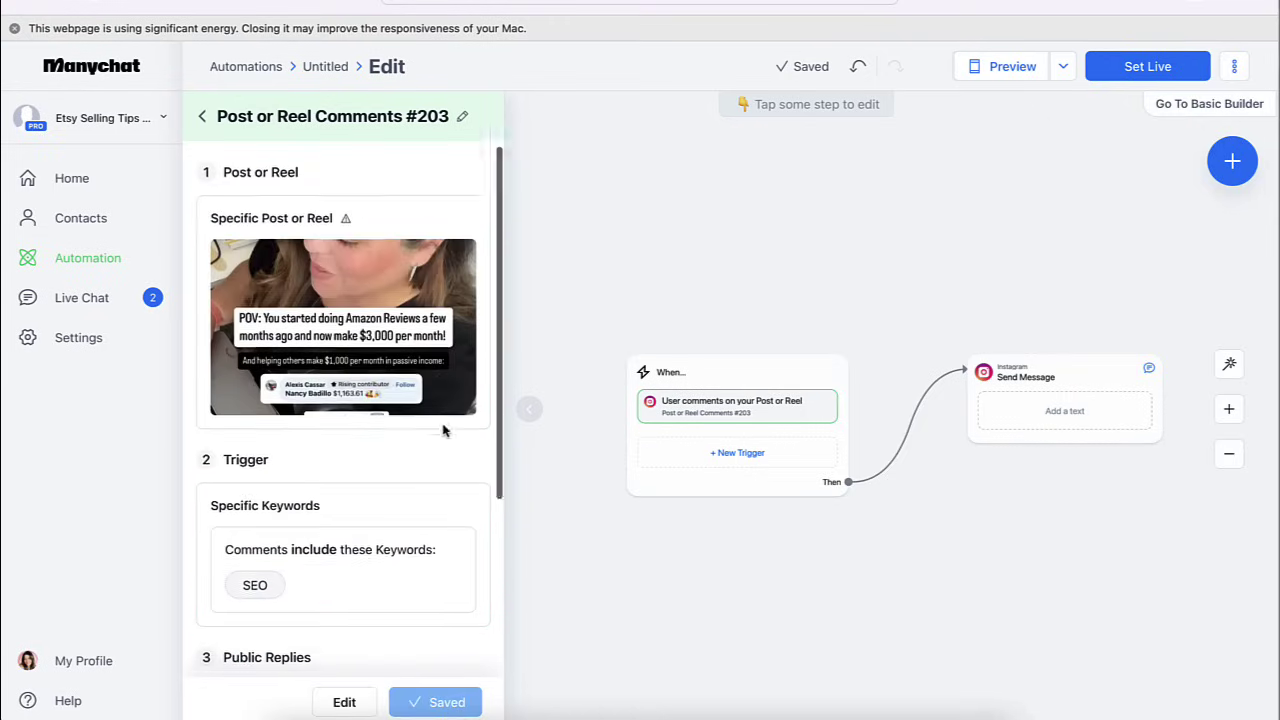
{"action": "scroll", "coordinate": [443, 429], "scroll_direction": "down", "scroll_amount": 5}
{"action": "scroll", "coordinate": [443, 429], "scroll_direction": "up", "scroll_amount": 5}
{"action": "mouse_move", "coordinate": [425, 320]}
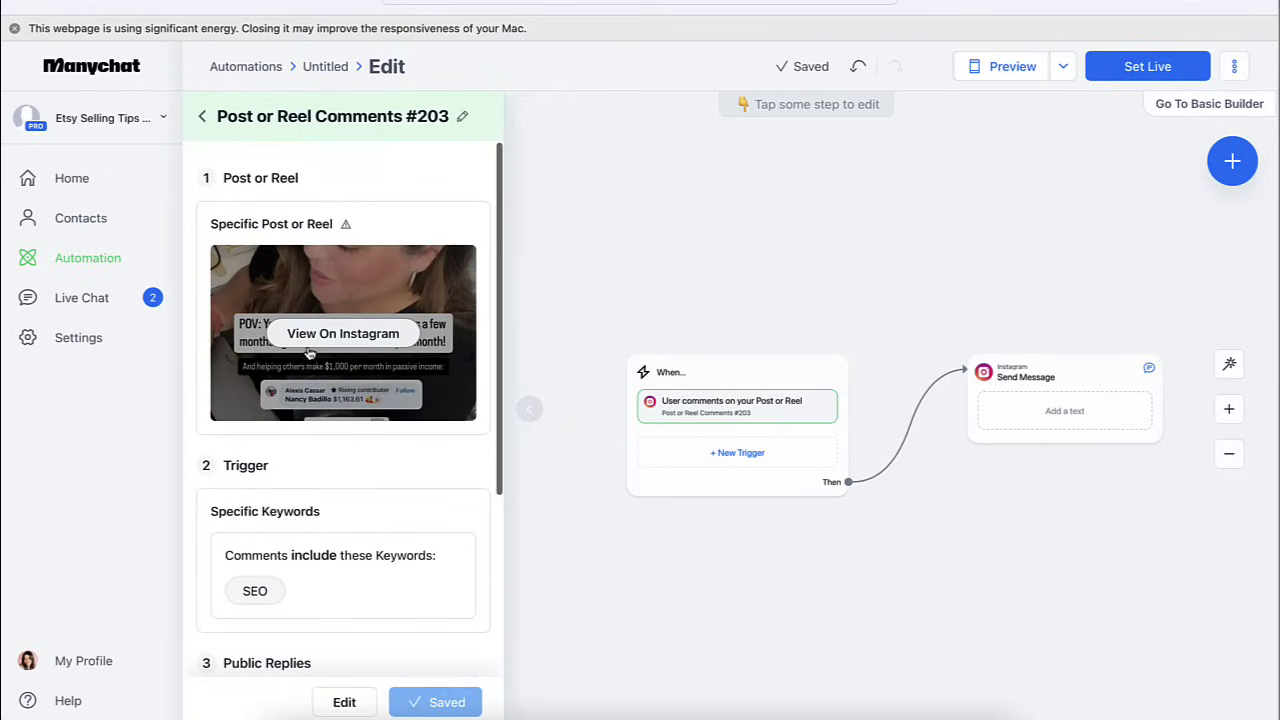
{"action": "scroll", "coordinate": [466, 357], "scroll_direction": "down", "scroll_amount": 2}
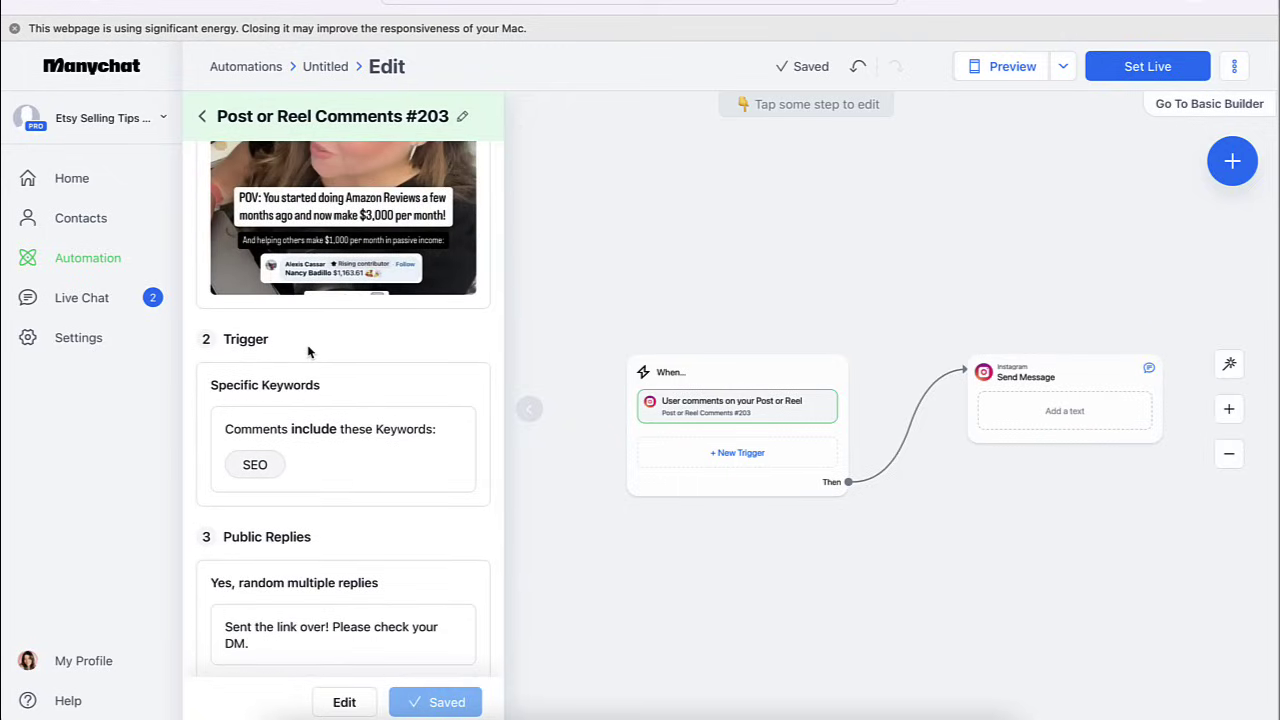
{"action": "scroll", "coordinate": [320, 392], "scroll_direction": "down", "scroll_amount": 2}
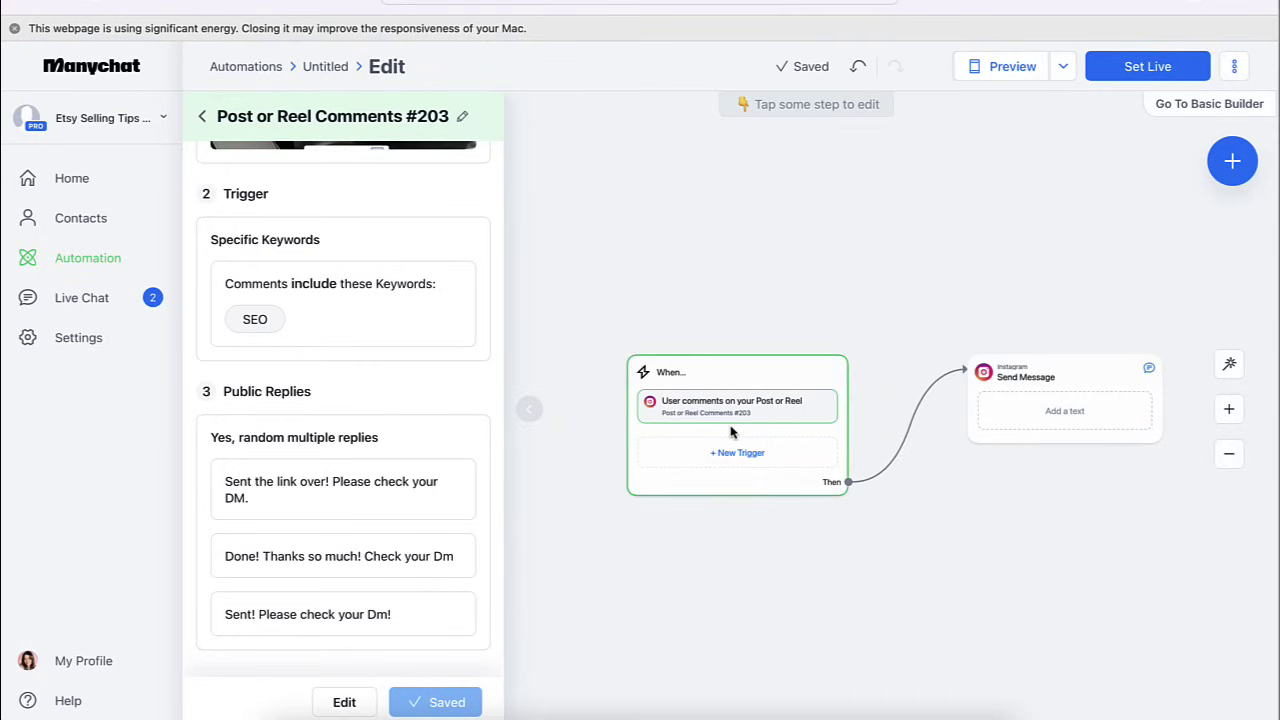
Open the Send Message step and start the DM with the greeting 'Hi there!'
{"action": "left_click", "coordinate": [1036, 384]}
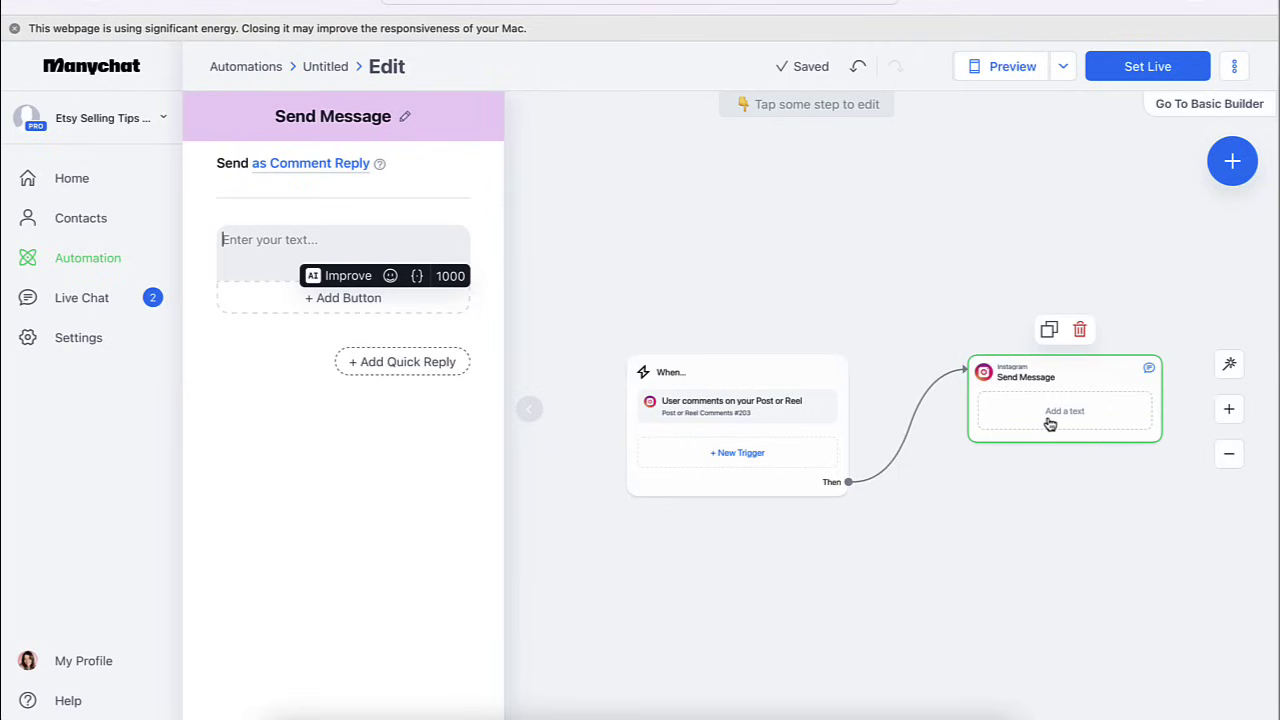
{"action": "left_click", "coordinate": [221, 280]}
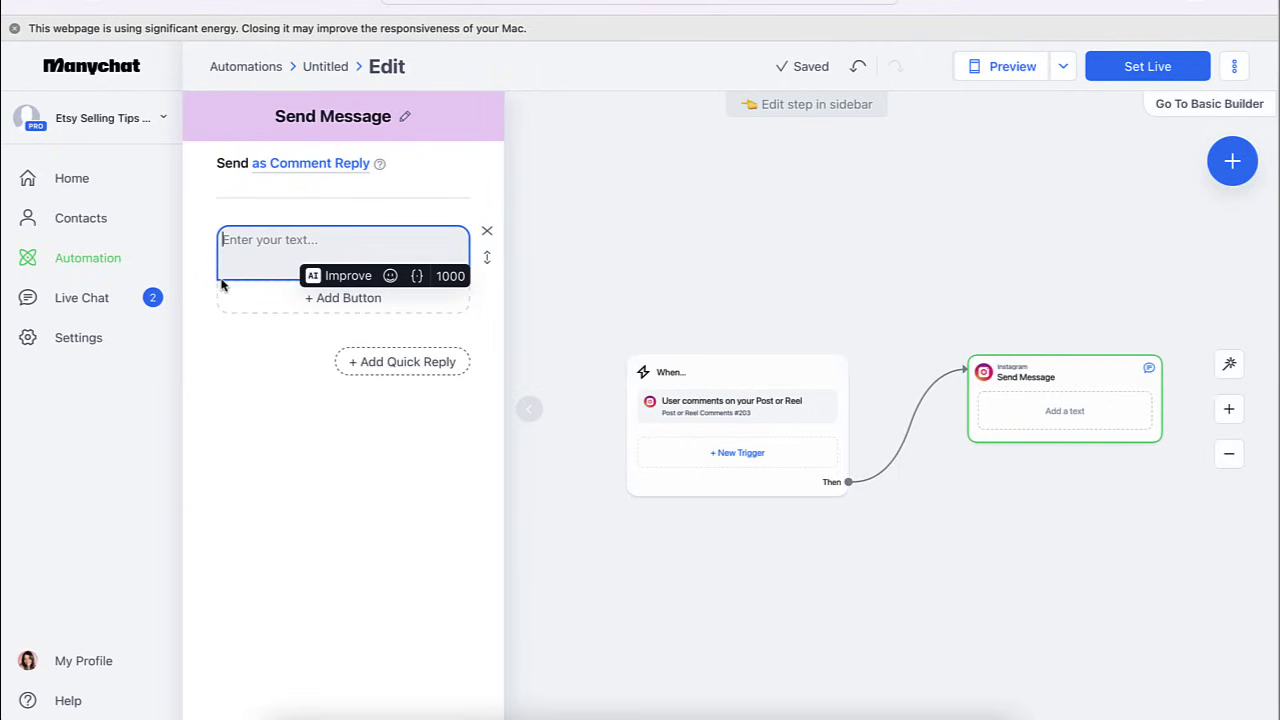
{"action": "type", "text": "Hi!"}
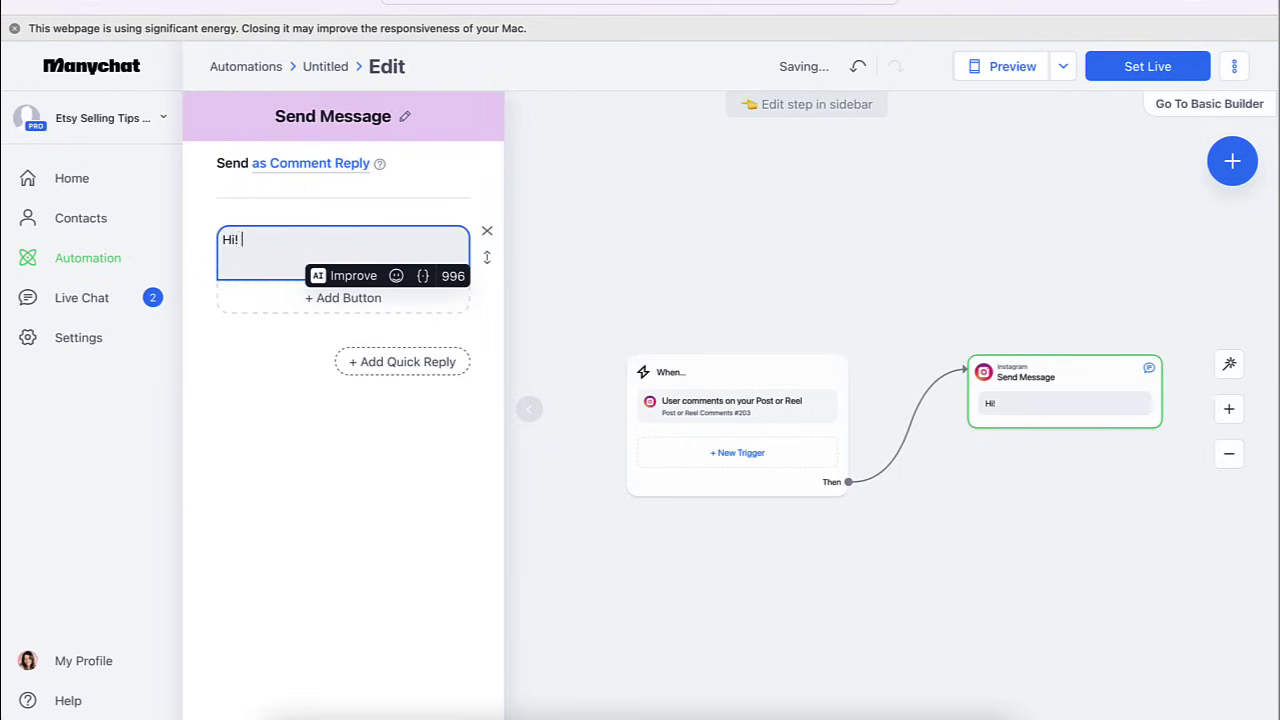
{"action": "key", "text": "BackSpace"}
{"action": "key", "text": "BackSpace"}
{"action": "type", "text": "there!"}
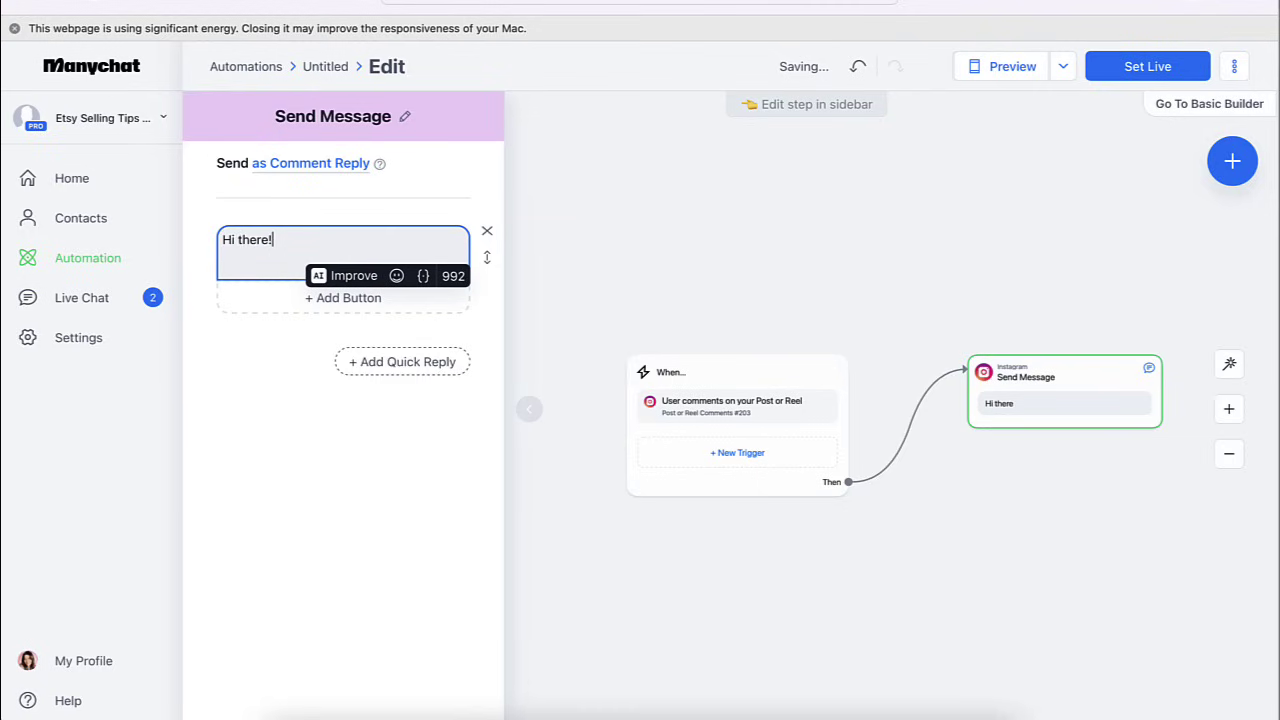
{"action": "key", "text": "Return"}
{"action": "key", "text": "Return"}
Add 'Thank you for commenting about the free SEO' and remove the stray pasted text
{"action": "type", "text": "Thank you for comm"}
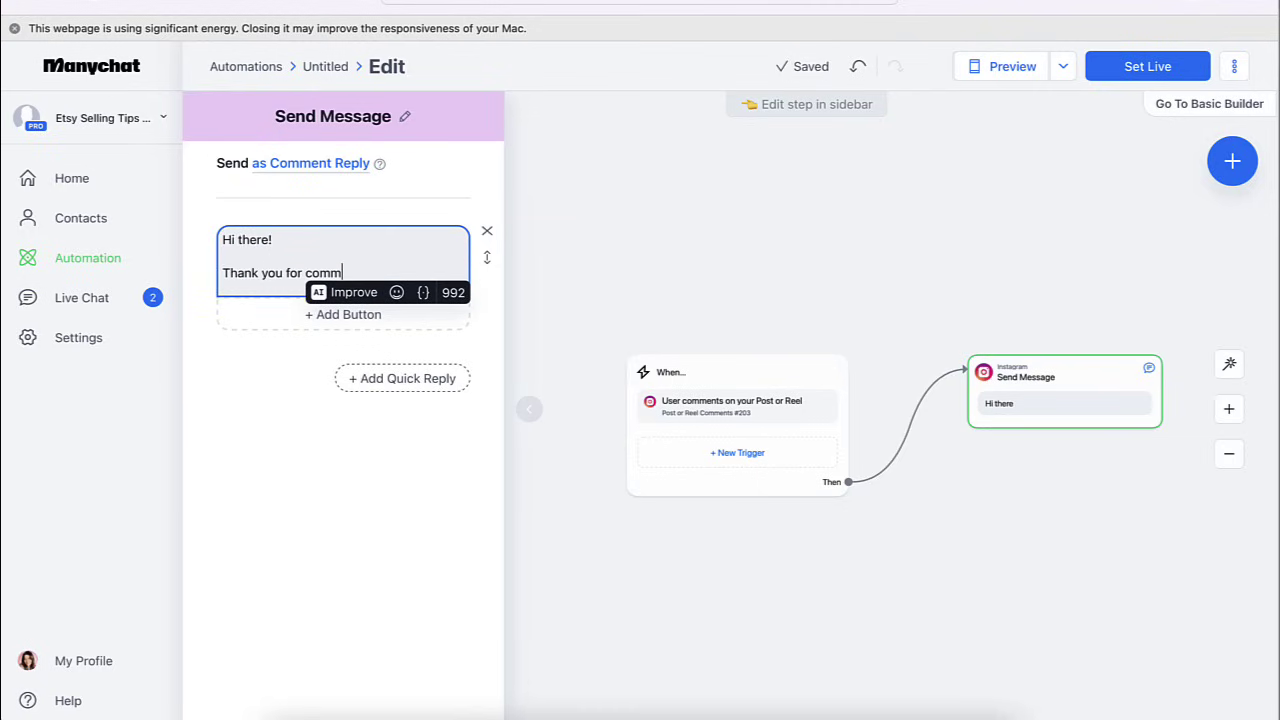
{"action": "type", "text": "enting about the Free"}
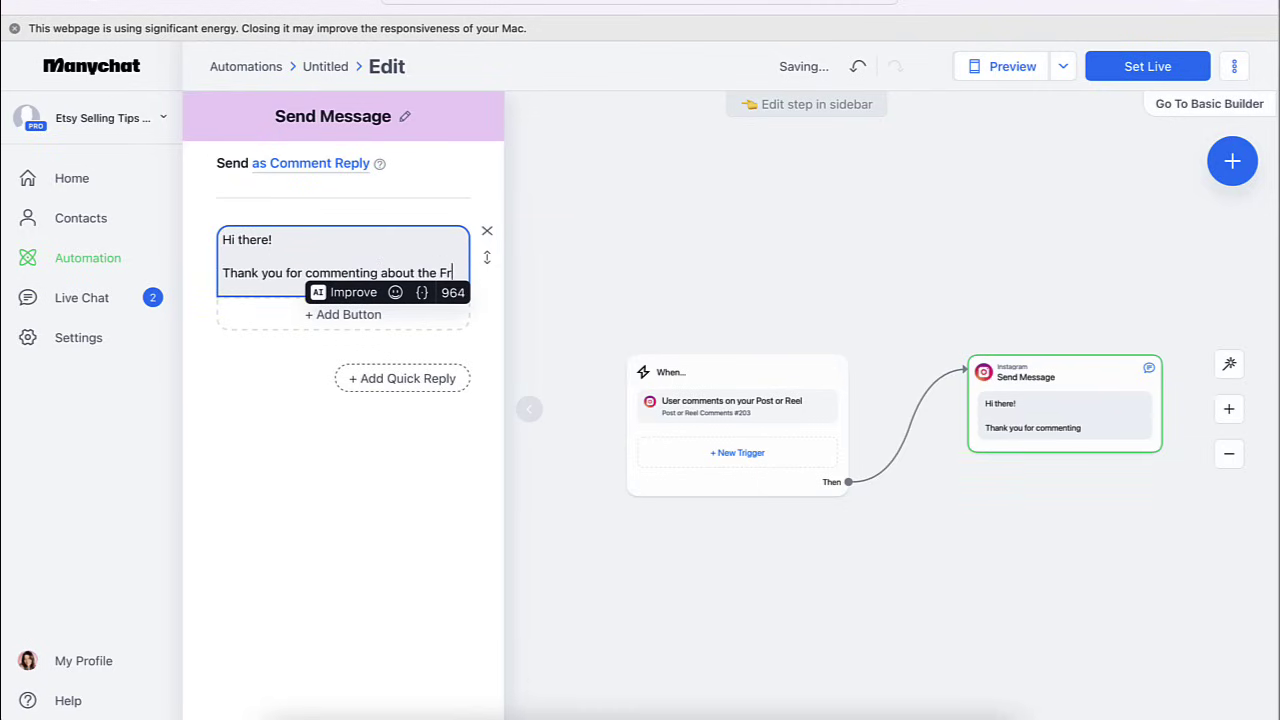
{"action": "key", "text": "BackSpace"}
{"action": "key", "text": "BackSpace"}
{"action": "key", "text": "BackSpace"}
{"action": "key", "text": "BackSpace"}
{"action": "type", "text": "free SEO"}
{"action": "type", "text": "ide!"}
{"action": "type", "text": "Hi! Thank you for requesting information on the step-by-step guide to setting up your Google Analytics. This is important to help you keep track of what is working and not working in order to see real growth. You can click here [https://bit.ly/44lnDrq](https://bit.ly/44lnDrq) for the guide. Feel free to reach out if you have any questions or need further assistance. I'm here to support you every step of the way.  Xo, Nancy!"}
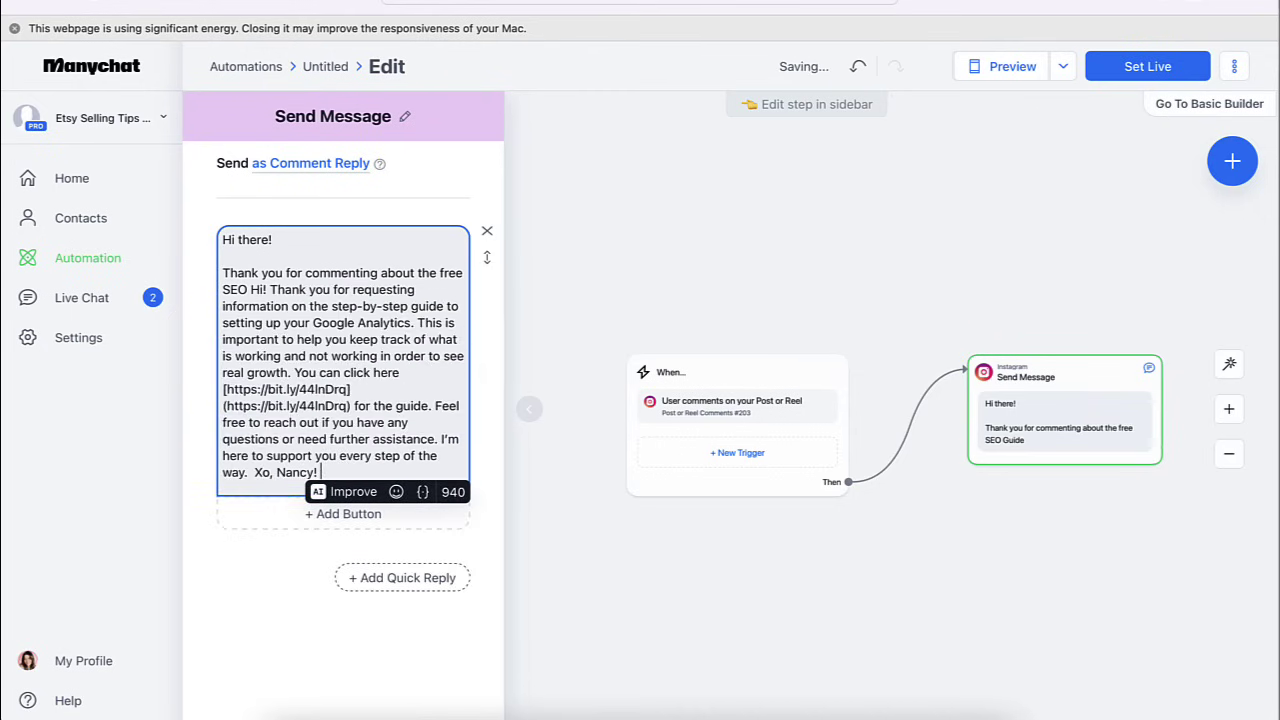
{"action": "left_click_drag", "start_coordinate": [324, 472], "coordinate": [266, 297]}
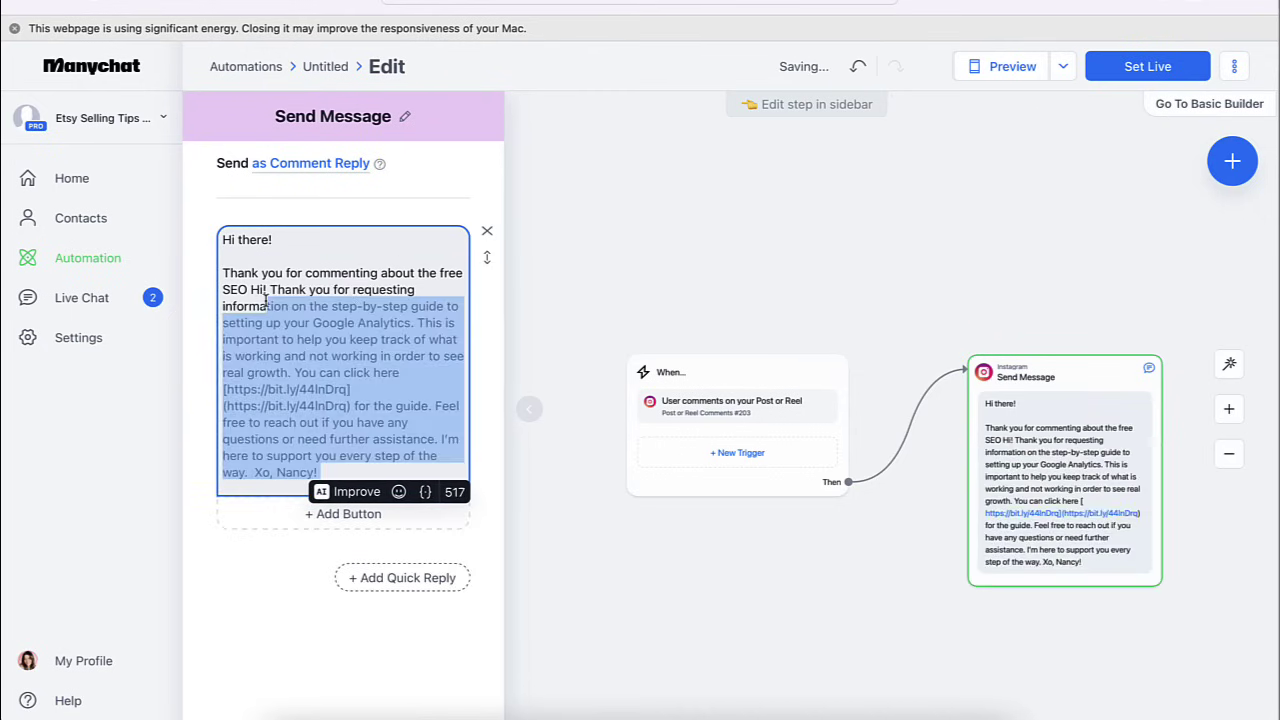
{"action": "key", "text": "BackSpace"}
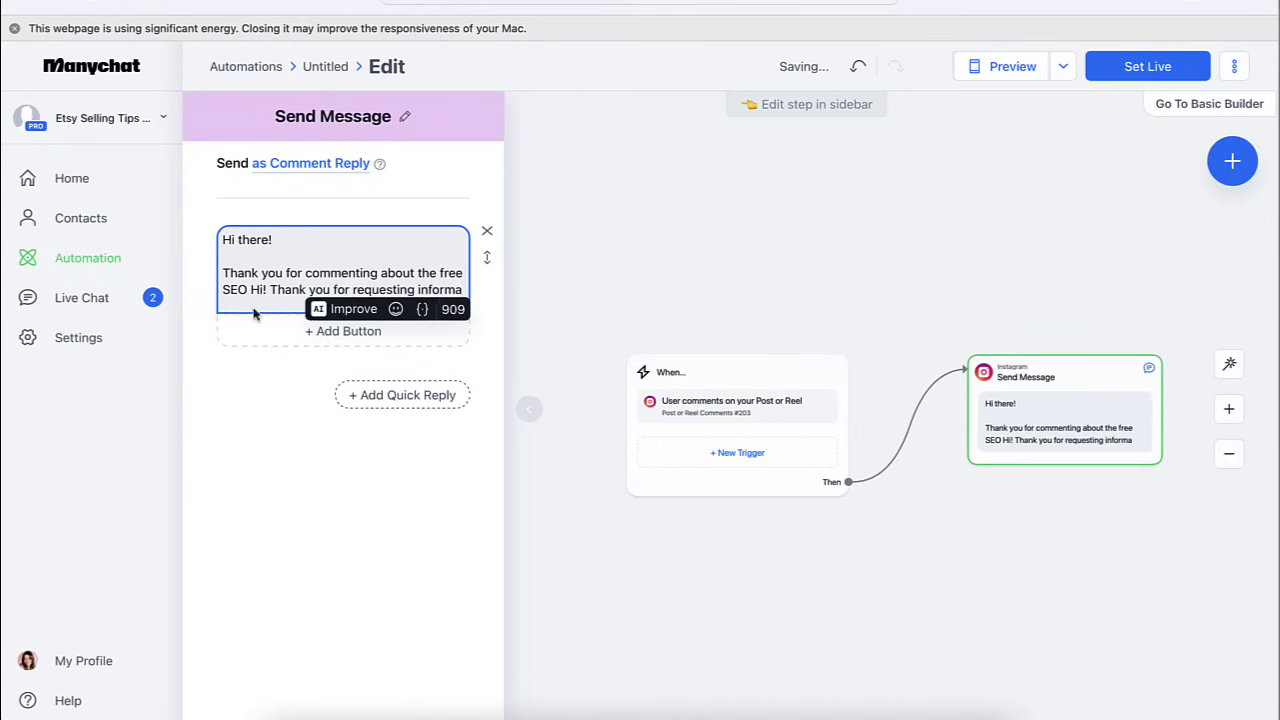
{"action": "left_click_drag", "start_coordinate": [250, 290], "coordinate": [459, 290]}
{"action": "key", "text": "BackSpace"}
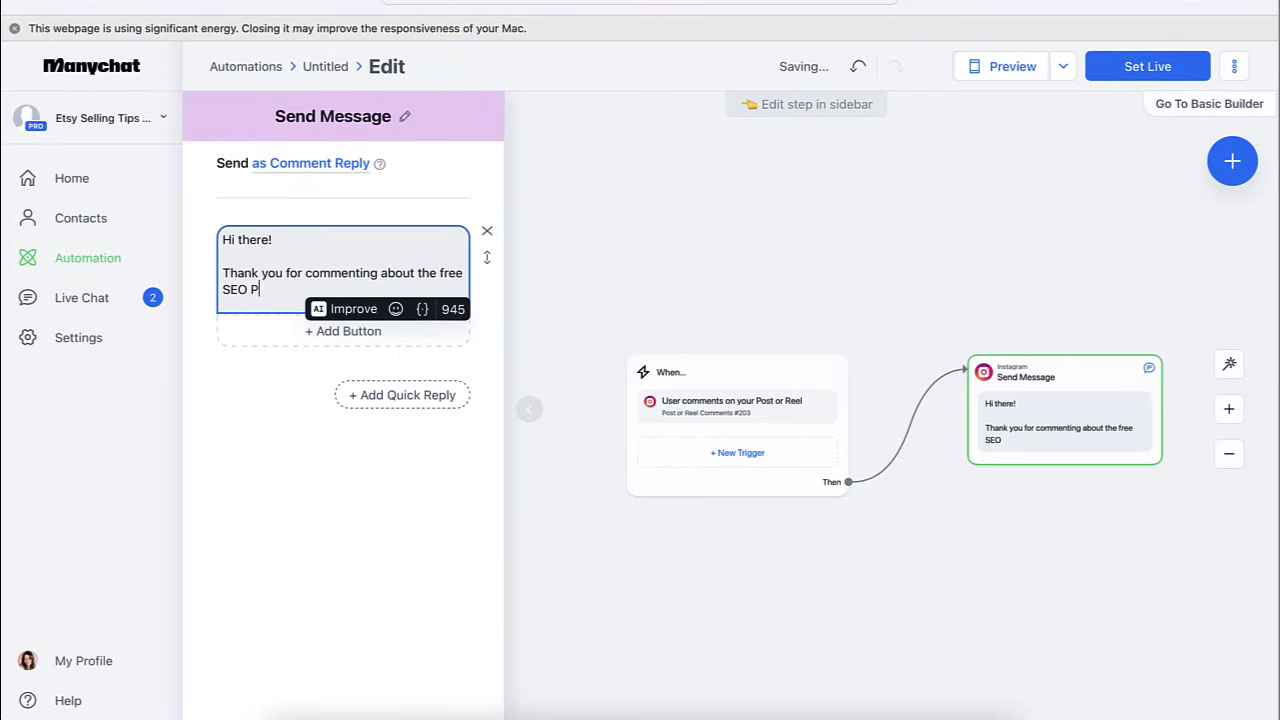
Finish with 'PDF. Please click the link below to grab now!' and a 'Happy Selling!' sign-off with the sender's name
{"action": "type", "text": "PDF. Please click the link below to gran"}
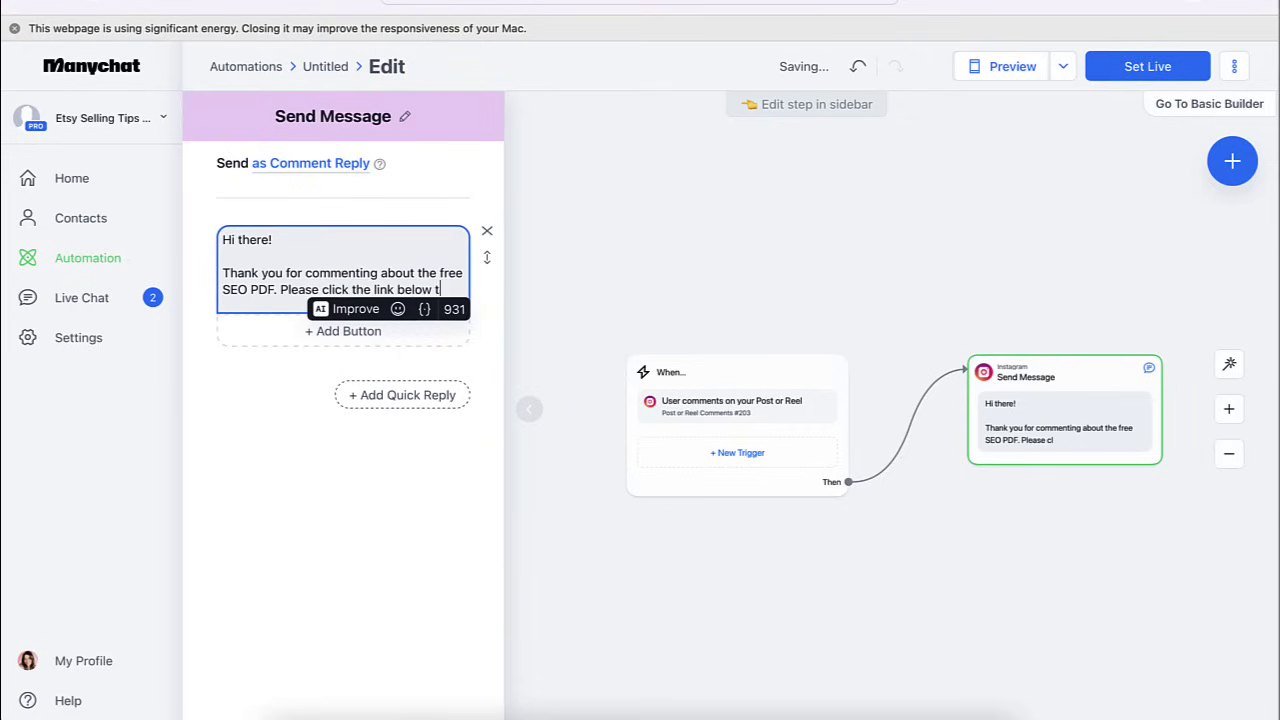
{"action": "key", "text": "BackSpace"}
{"action": "key", "text": "BackSpace"}
{"action": "type", "text": "b now!"}
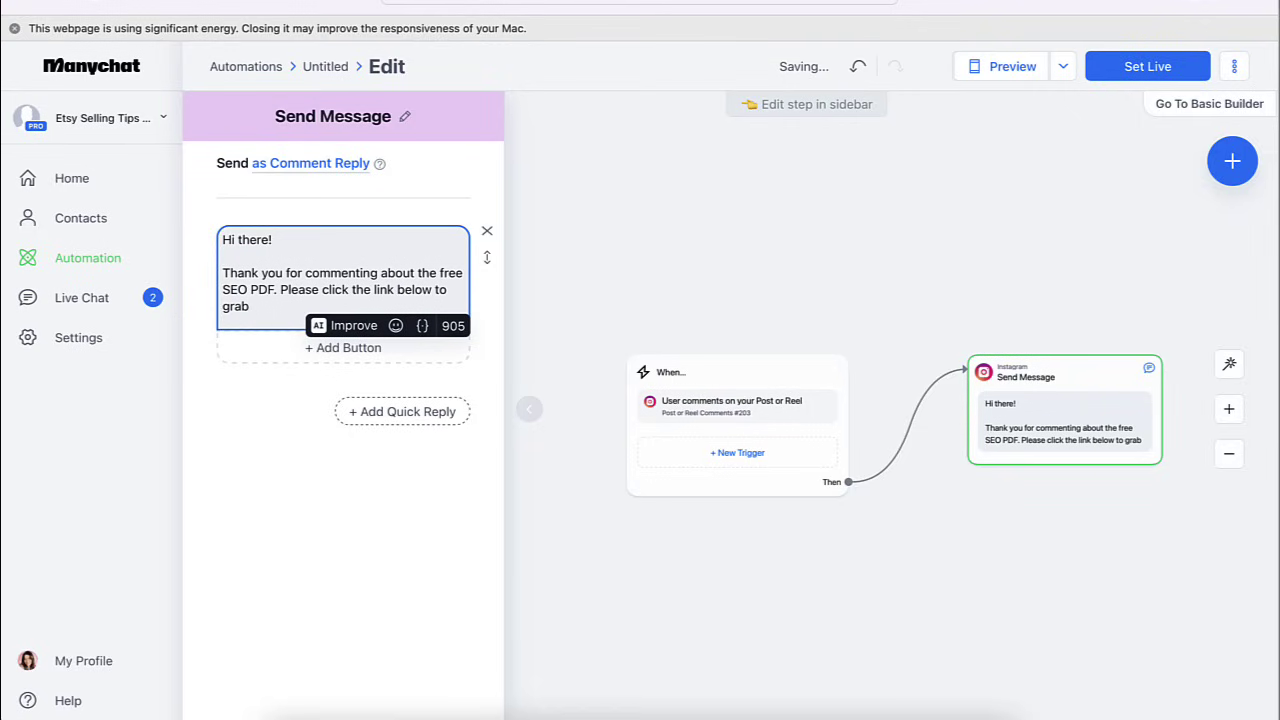
{"action": "key", "text": "Return"}
{"action": "key", "text": "Return"}
{"action": "type", "text": "HappyS el"}
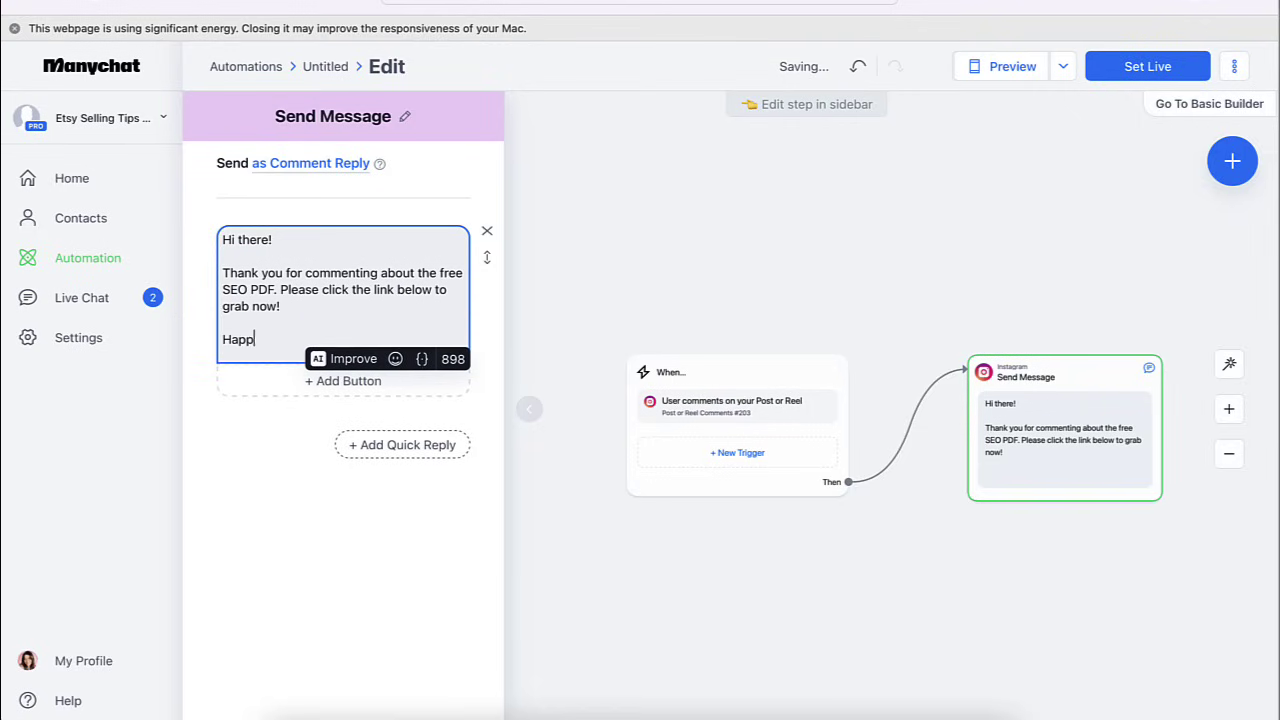
{"action": "key", "text": "BackSpace"}
{"action": "key", "text": "BackSpace"}
{"action": "key", "text": "BackSpace"}
{"action": "key", "text": "BackSpace"}
{"action": "type", "text": "Selling!"}
{"action": "key", "text": "Return"}
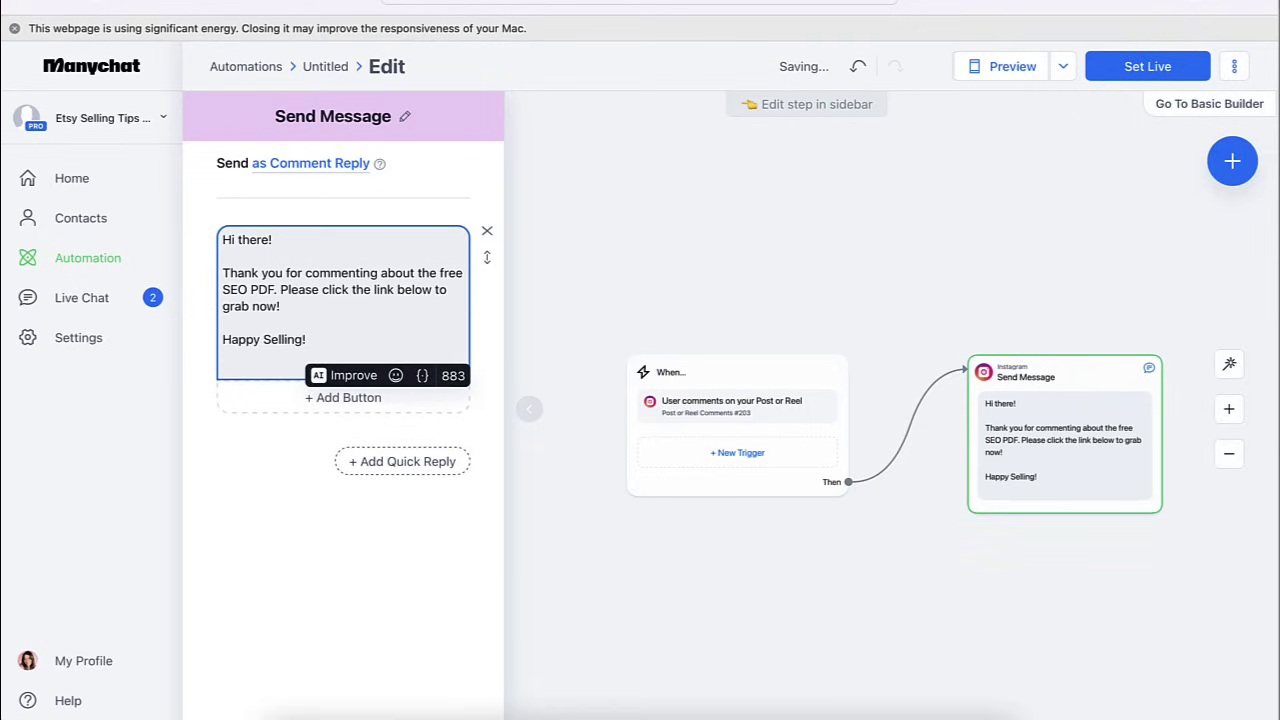
{"action": "type", "text": "Nancy"}
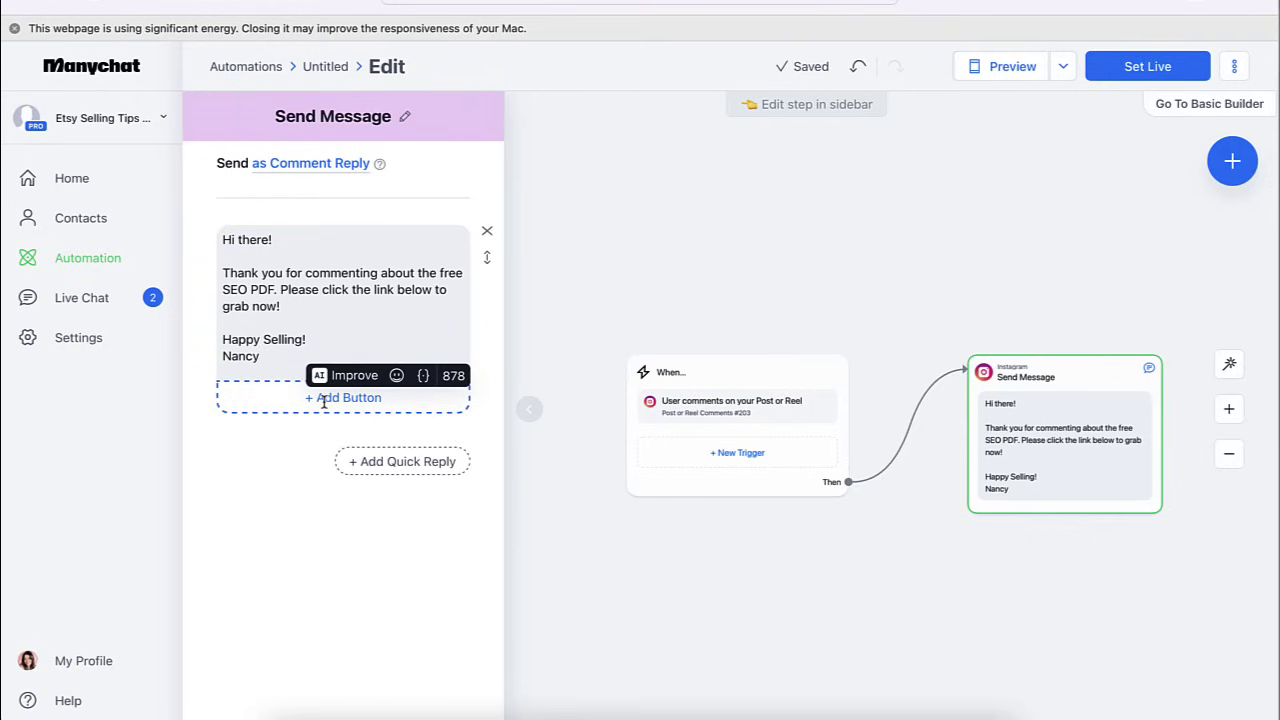
Add a button to the DM that opens the creator's website URL
{"action": "left_click", "coordinate": [334, 400]}
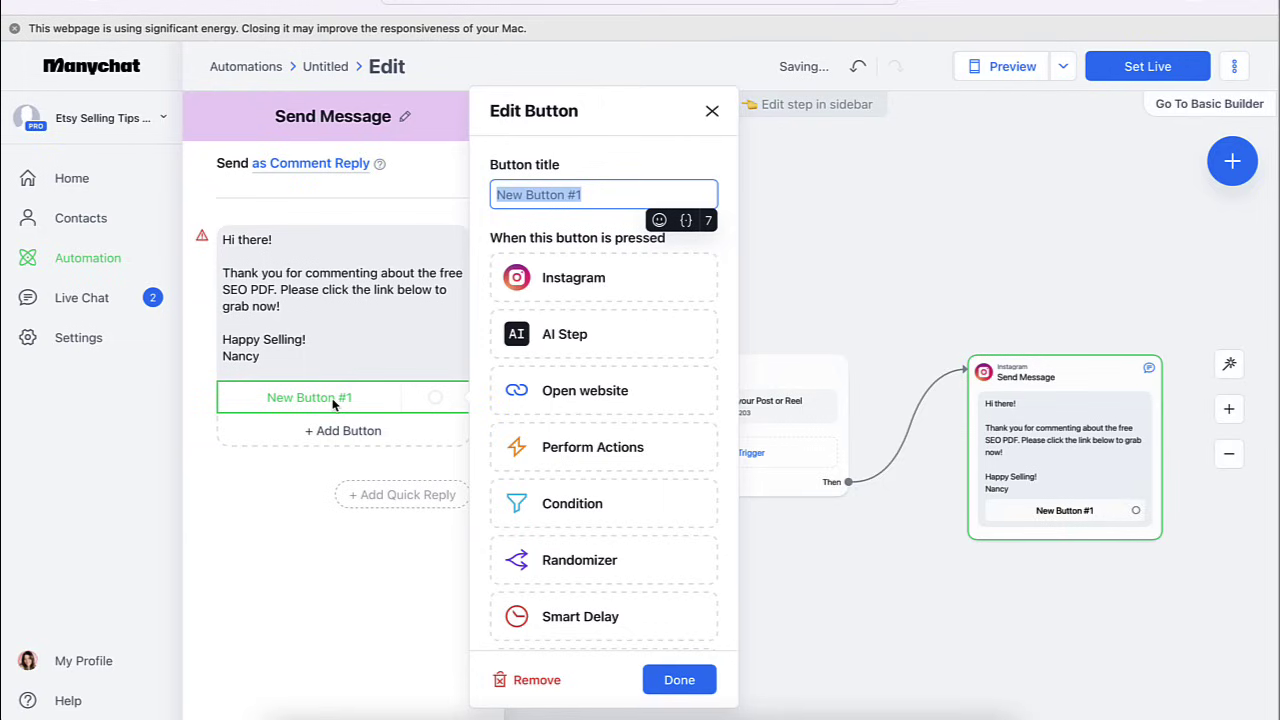
{"action": "scroll", "coordinate": [530, 486], "scroll_direction": "down", "scroll_amount": 3}
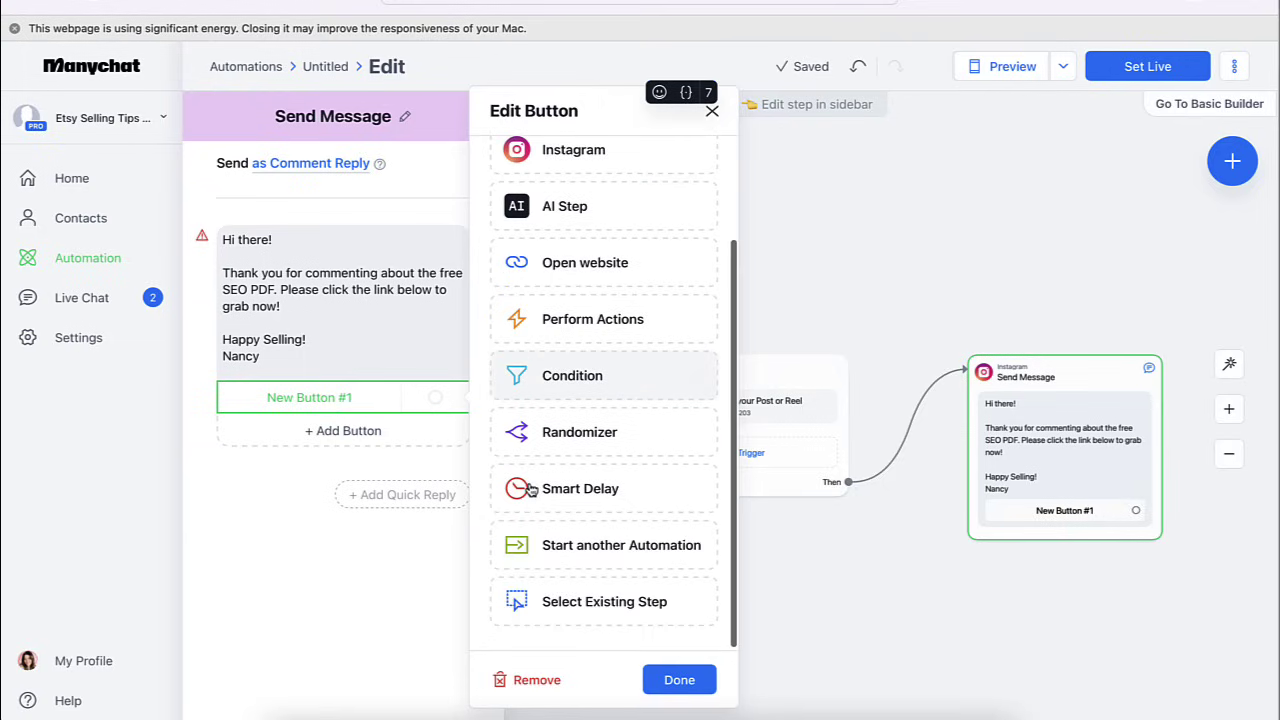
{"action": "scroll", "coordinate": [520, 488], "scroll_direction": "up", "scroll_amount": 3}
{"action": "left_click", "coordinate": [560, 391]}
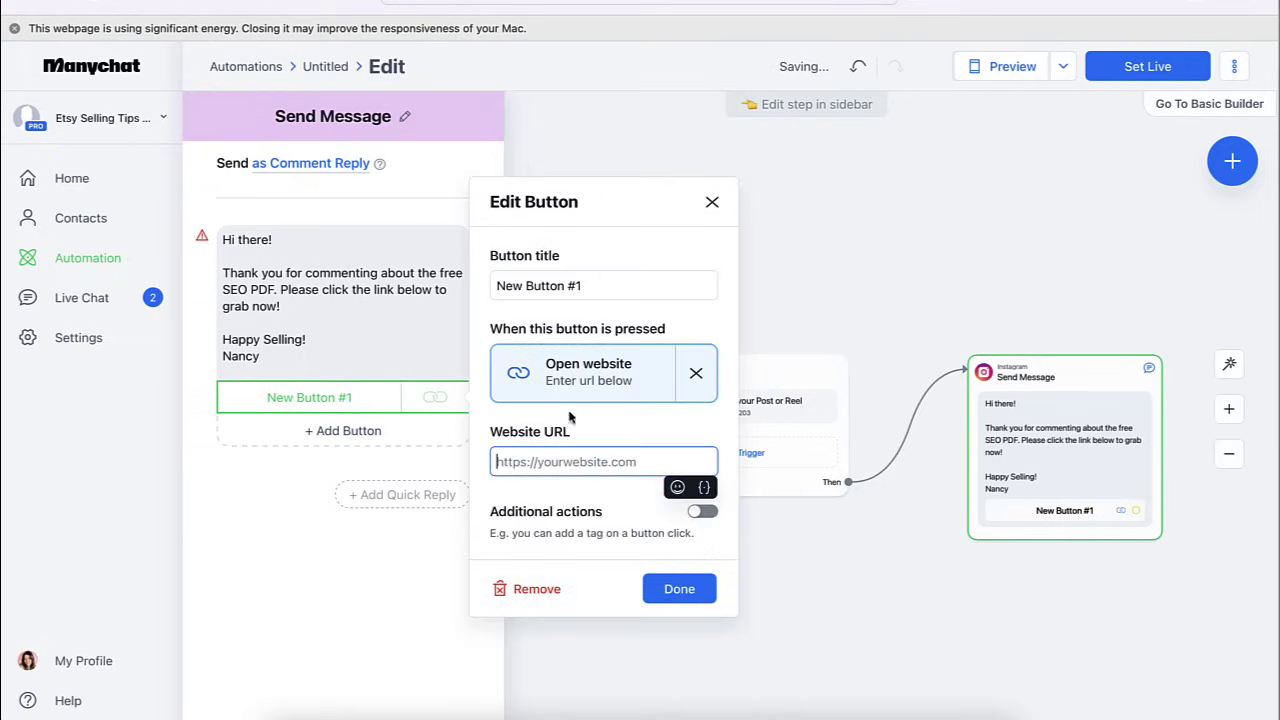
{"action": "left_click", "coordinate": [510, 468]}
{"action": "type", "text": "htto"}
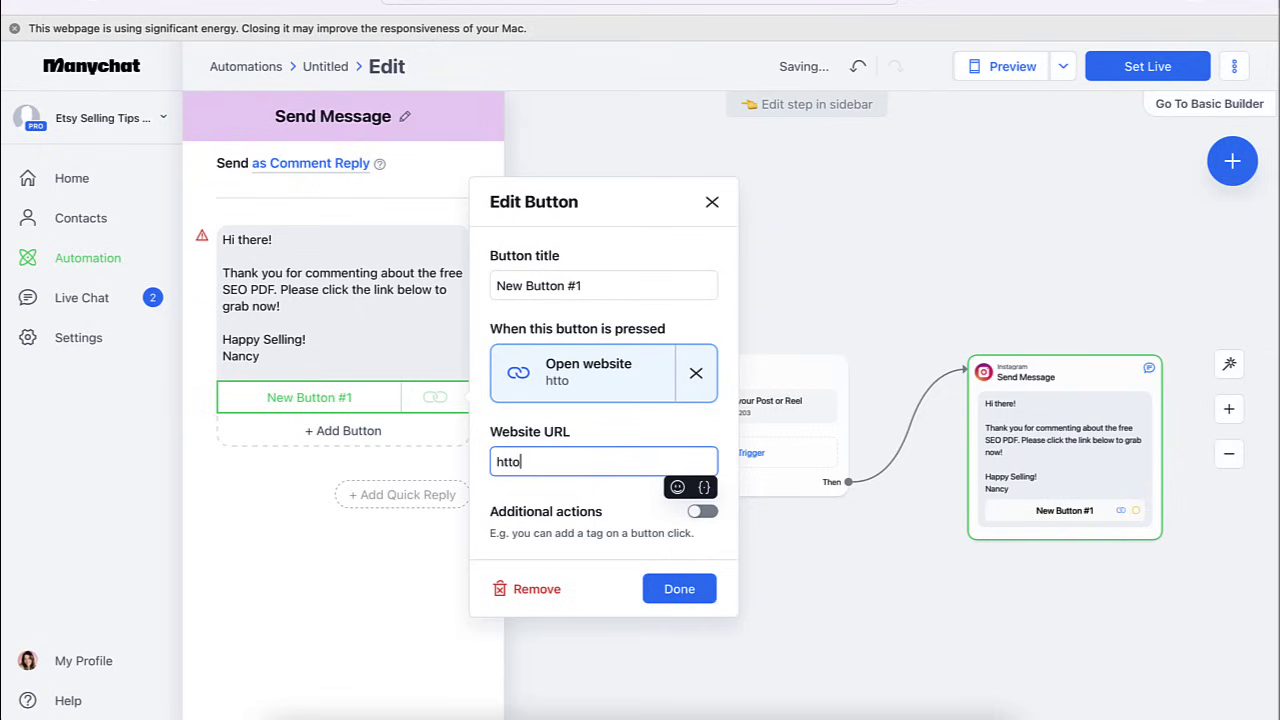
{"action": "key", "text": "BackSpace"}
{"action": "type", "text": "ps"}
{"action": "key", "text": "BackSpace"}
{"action": "type", "text": "://nancyabdi"}
{"action": "key", "text": "BackSpace"}
{"action": "key", "text": "BackSpace"}
{"action": "key", "text": "BackSpace"}
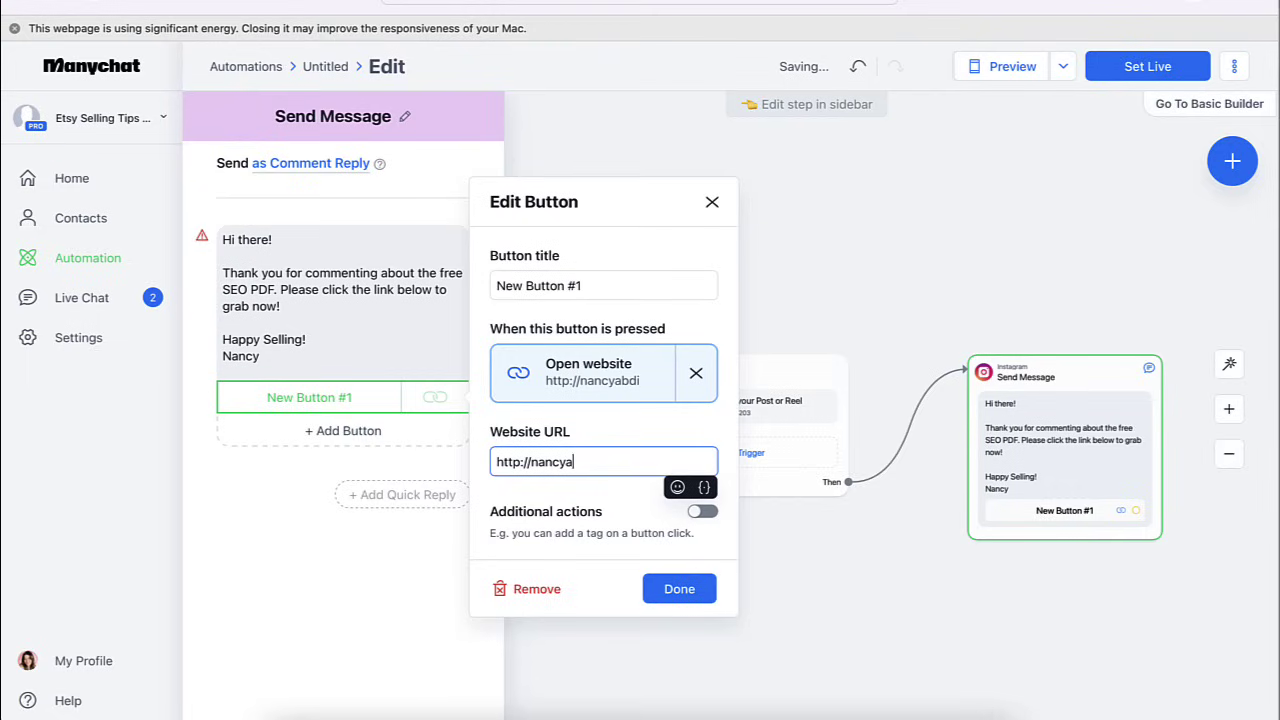
{"action": "key", "text": "BackSpace"}
{"action": "type", "text": "badillo.com"}
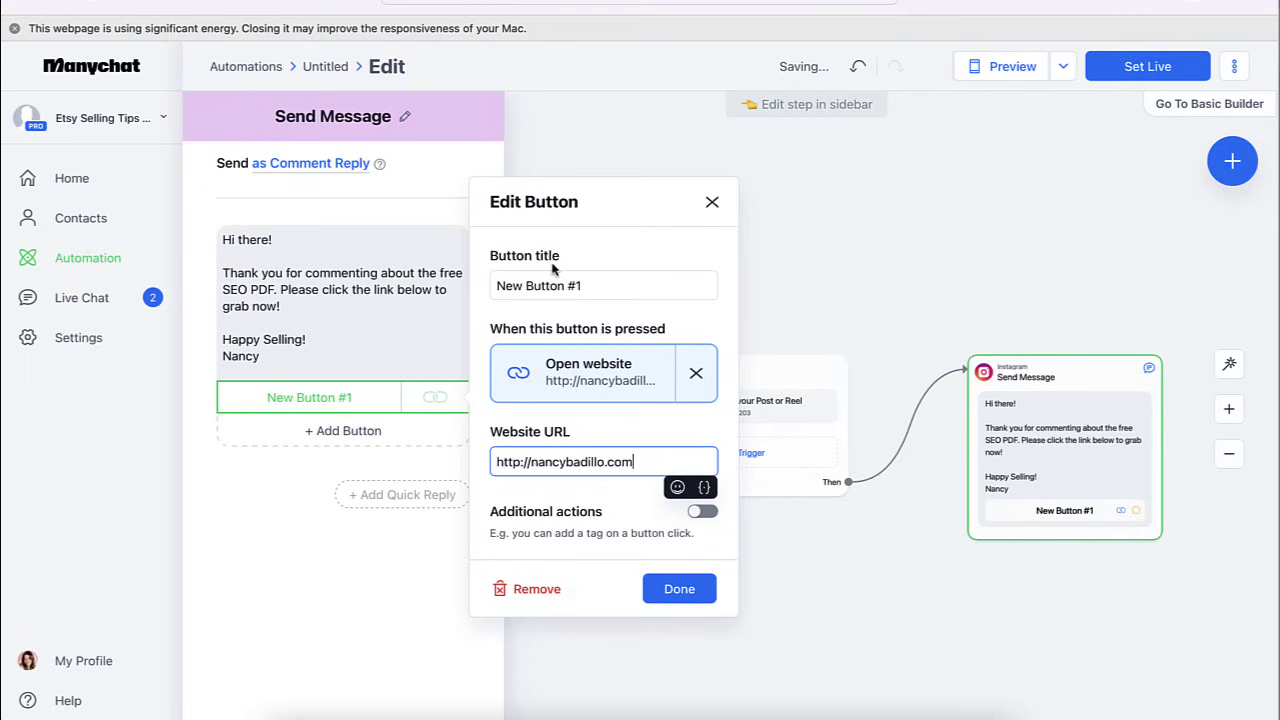
Title the button 'Download HERE!' and confirm the button settings
{"action": "triple_click", "coordinate": [586, 286]}
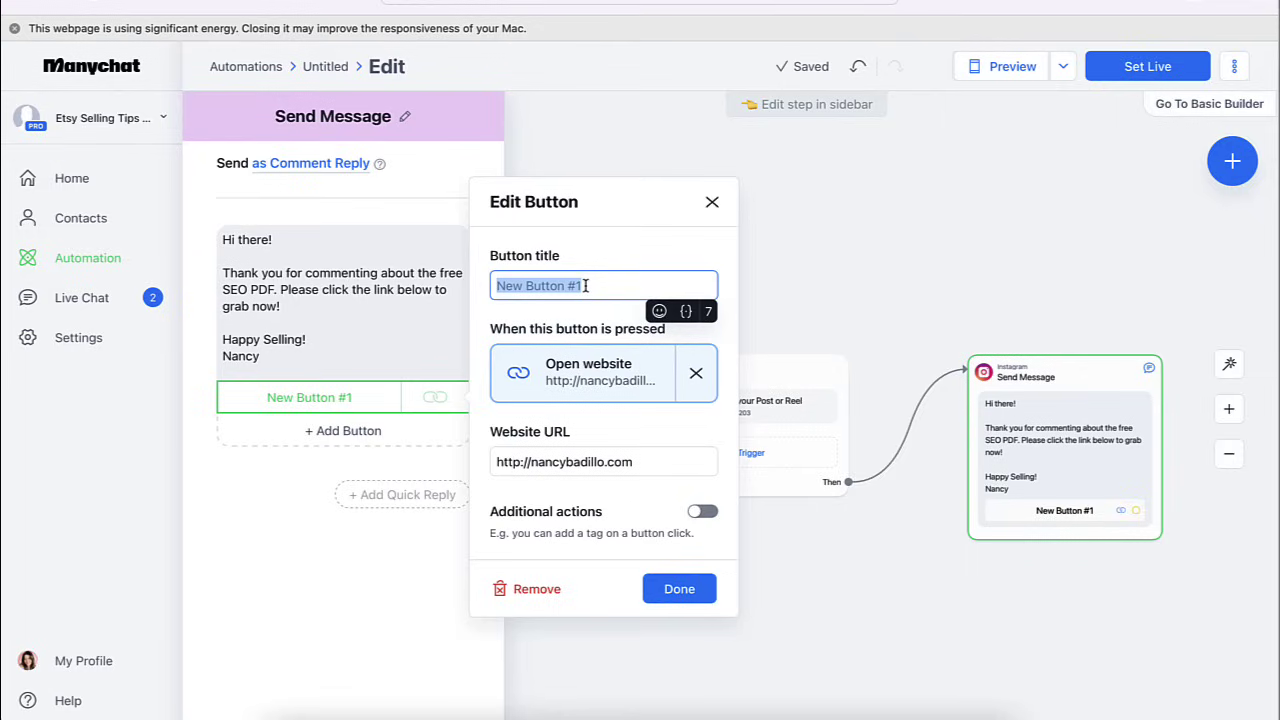
{"action": "type", "text": "Download"}
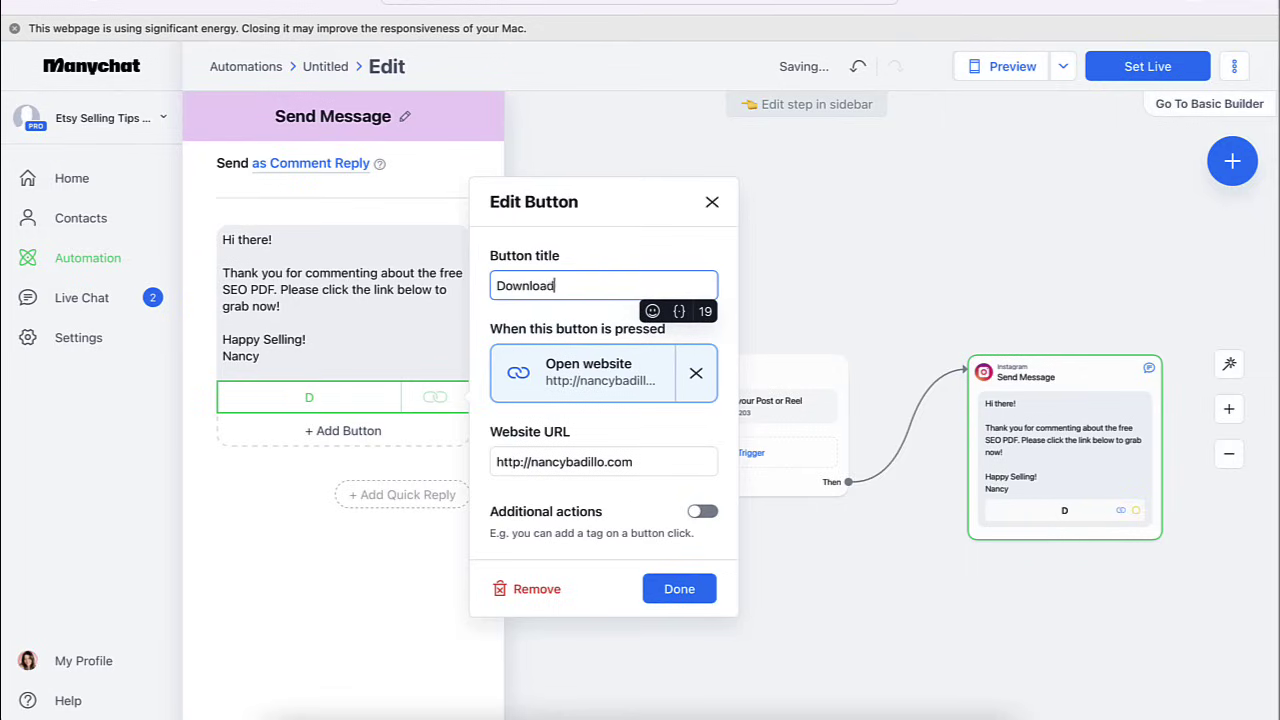
{"action": "type", "text": " NOW!"}
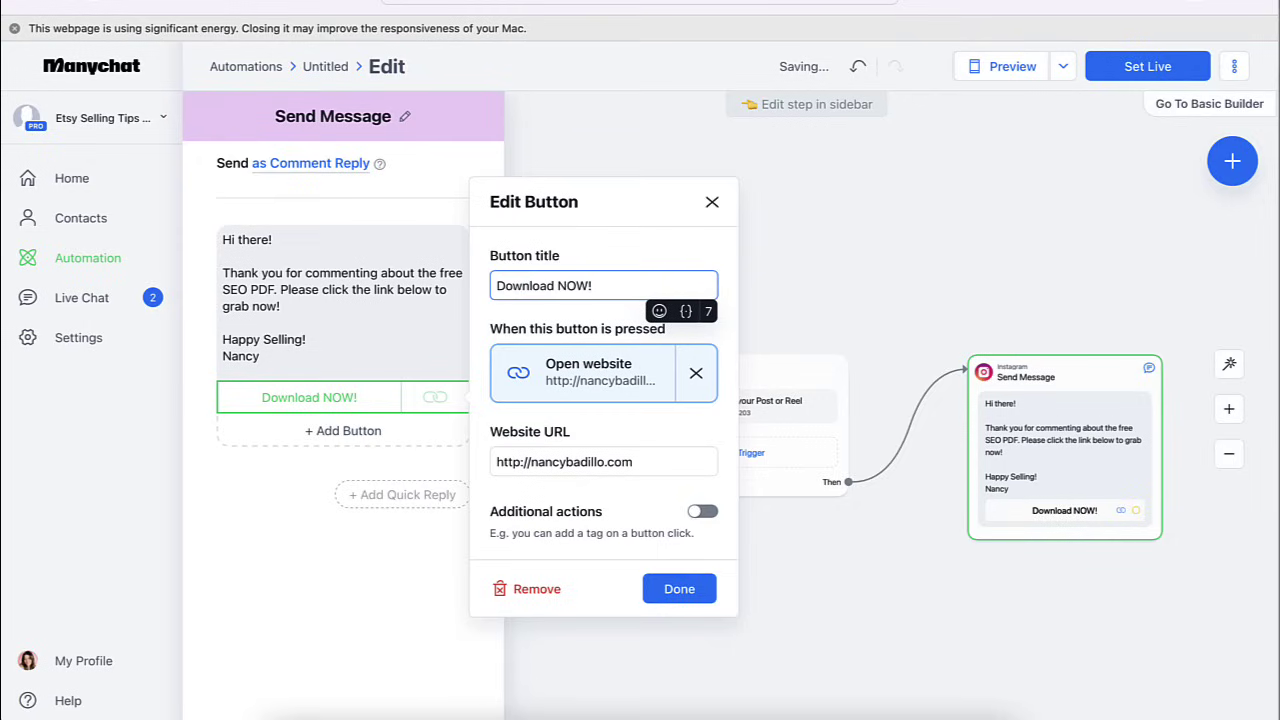
{"action": "left_click", "coordinate": [495, 287]}
{"action": "triple_click", "coordinate": [603, 285]}
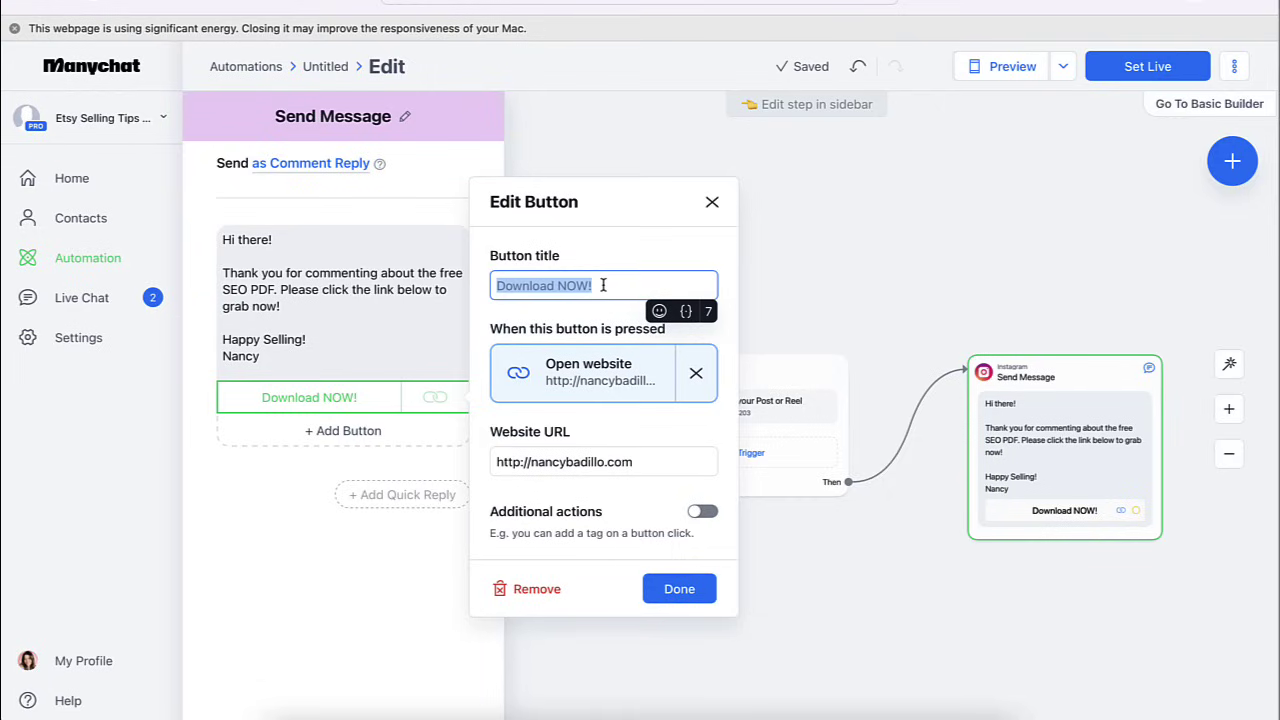
{"action": "type", "text": "Inst"}
{"action": "key", "text": "BackSpace"}
{"action": "key", "text": "BackSpace"}
{"action": "key", "text": "BackSpace"}
{"action": "key", "text": "BackSpace"}
{"action": "type", "text": "Dop"}
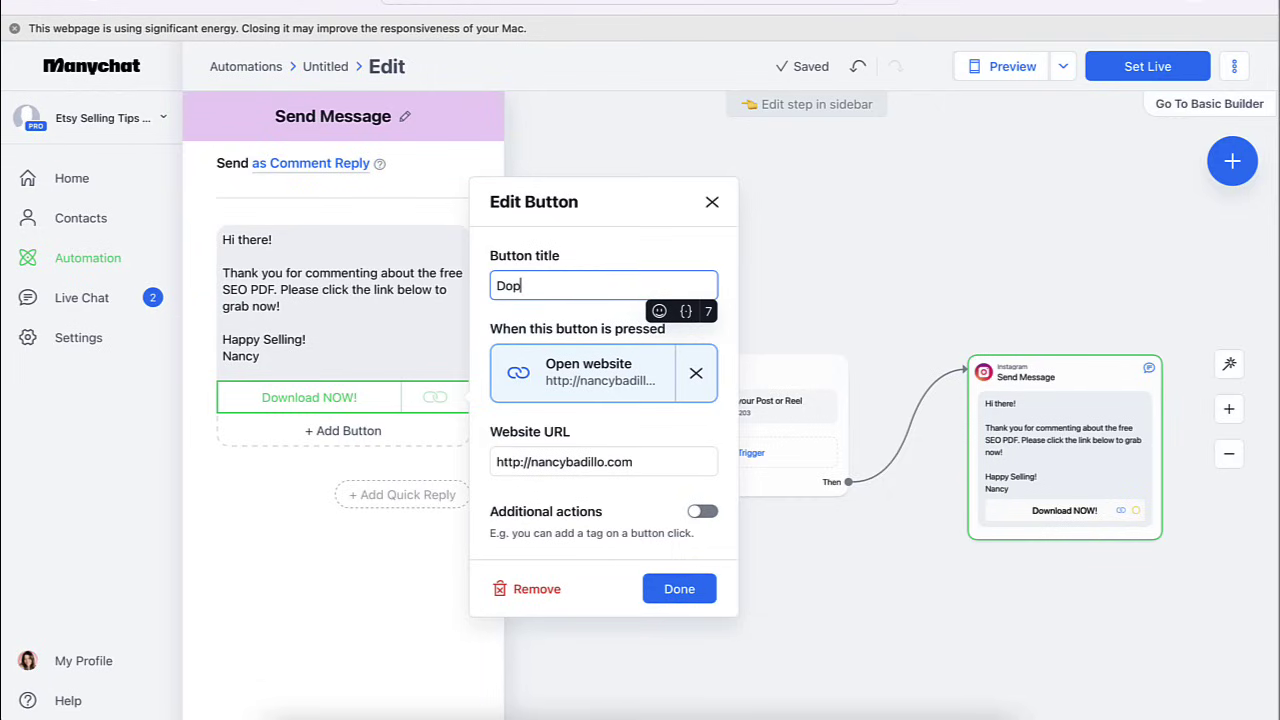
{"action": "key", "text": "BackSpace"}
{"action": "type", "text": "wnload HERE!"}
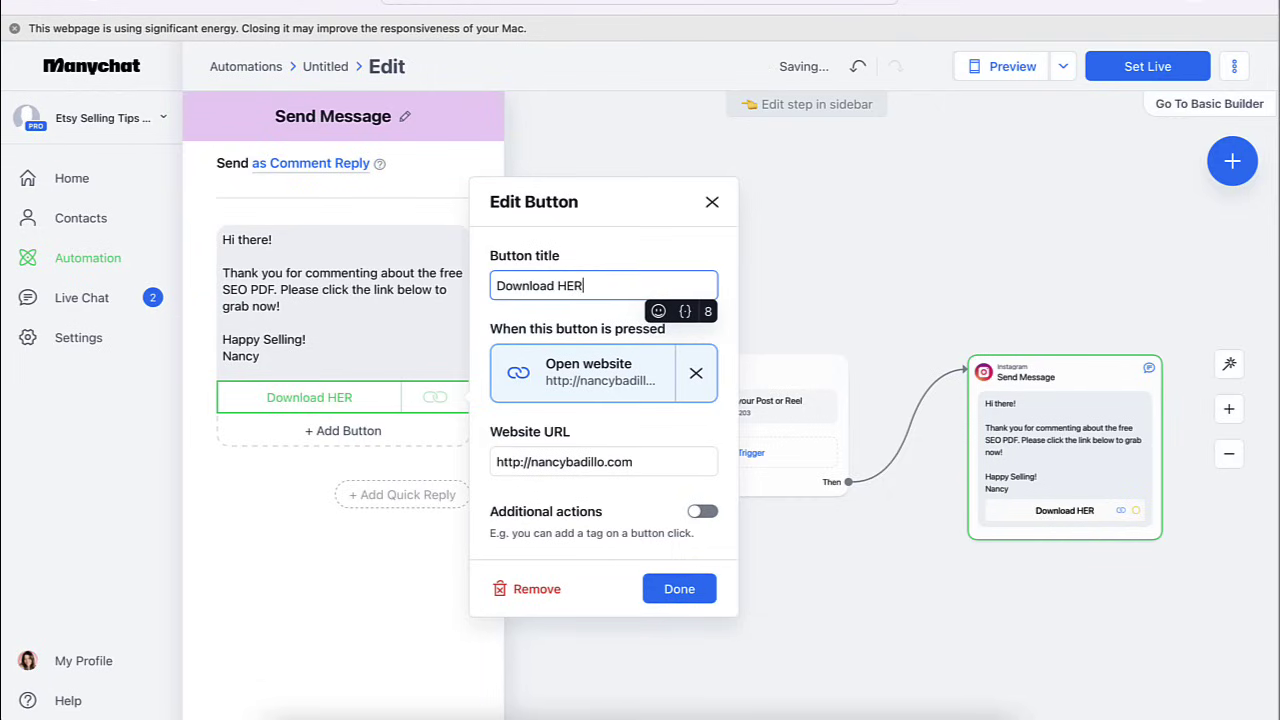
{"action": "left_click", "coordinate": [684, 600]}
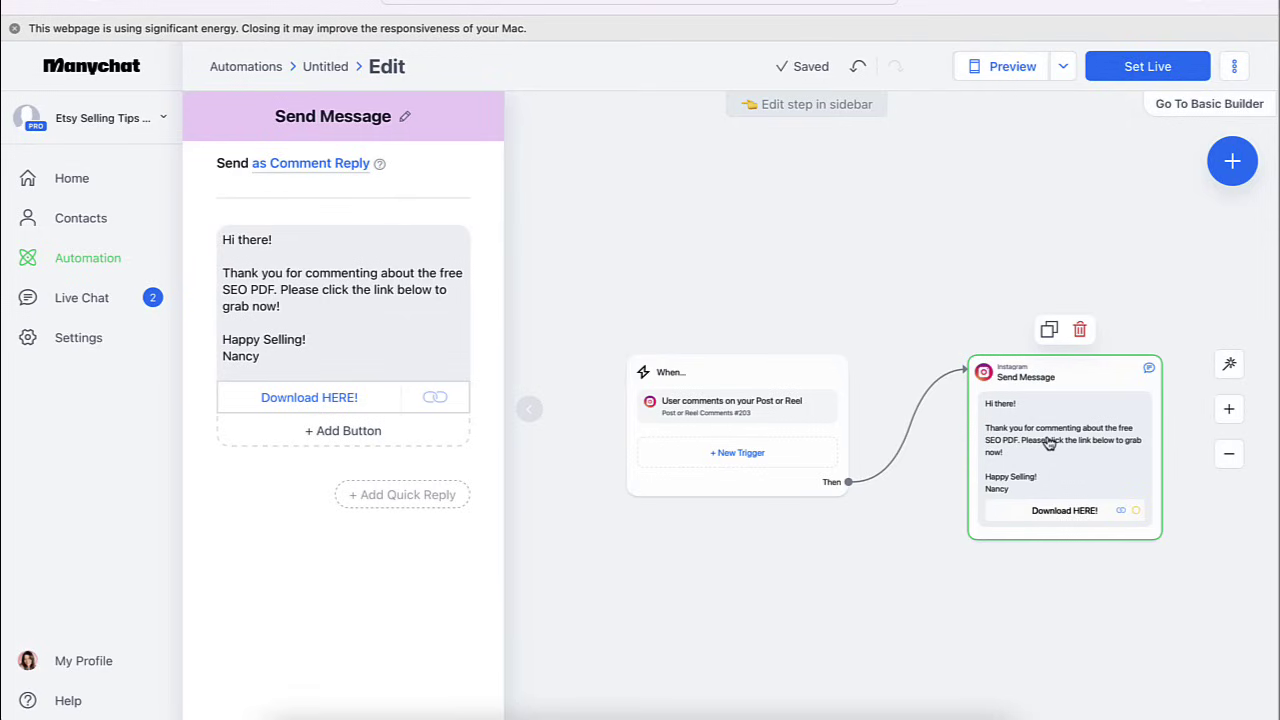
Set the comment-to-DM automation live from the top-right toolbar
{"action": "left_click", "coordinate": [1145, 70]}
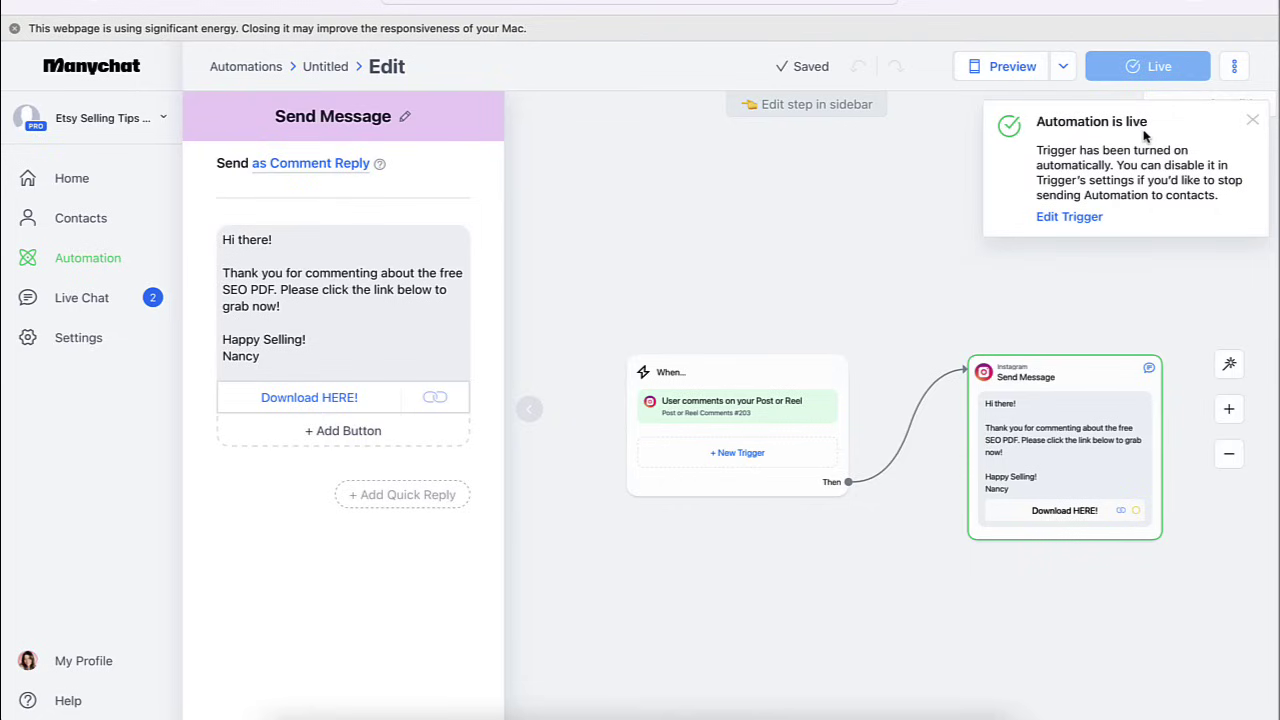
Preview the DM on a phone, test the Download HERE! button, then close the editor and preview
{"action": "left_click", "coordinate": [1013, 67]}
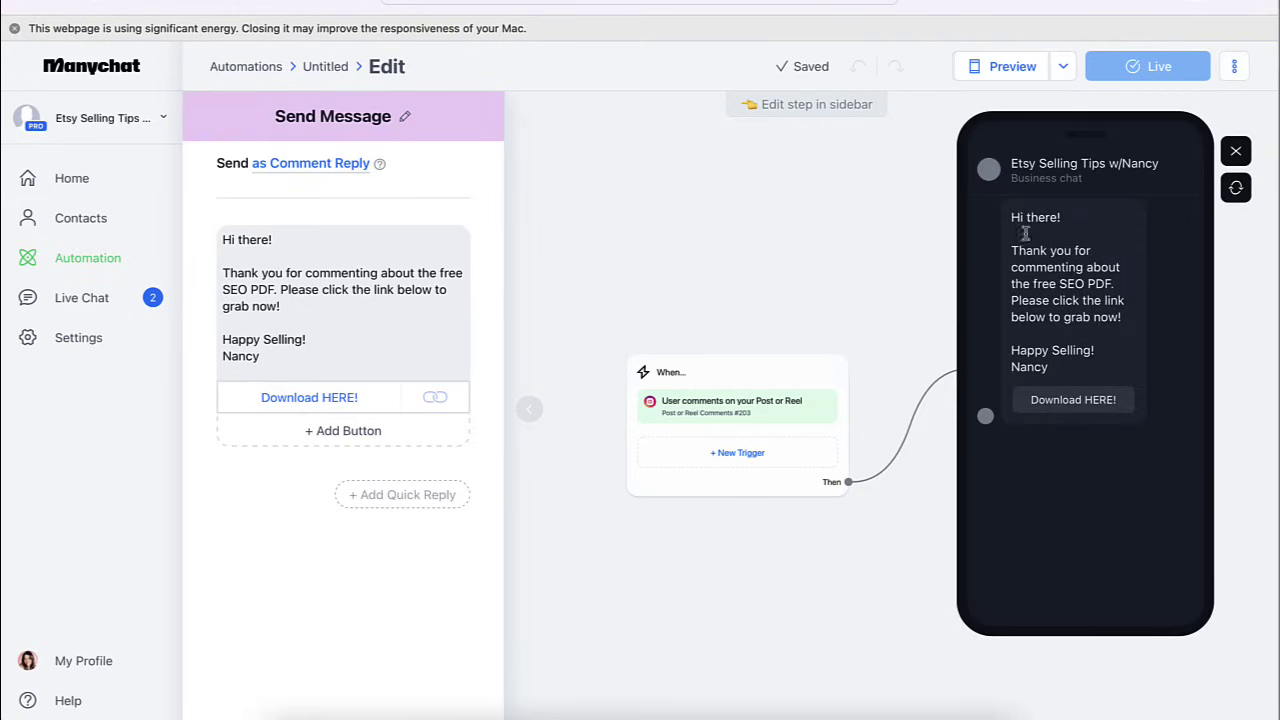
{"action": "left_click", "coordinate": [1070, 407]}
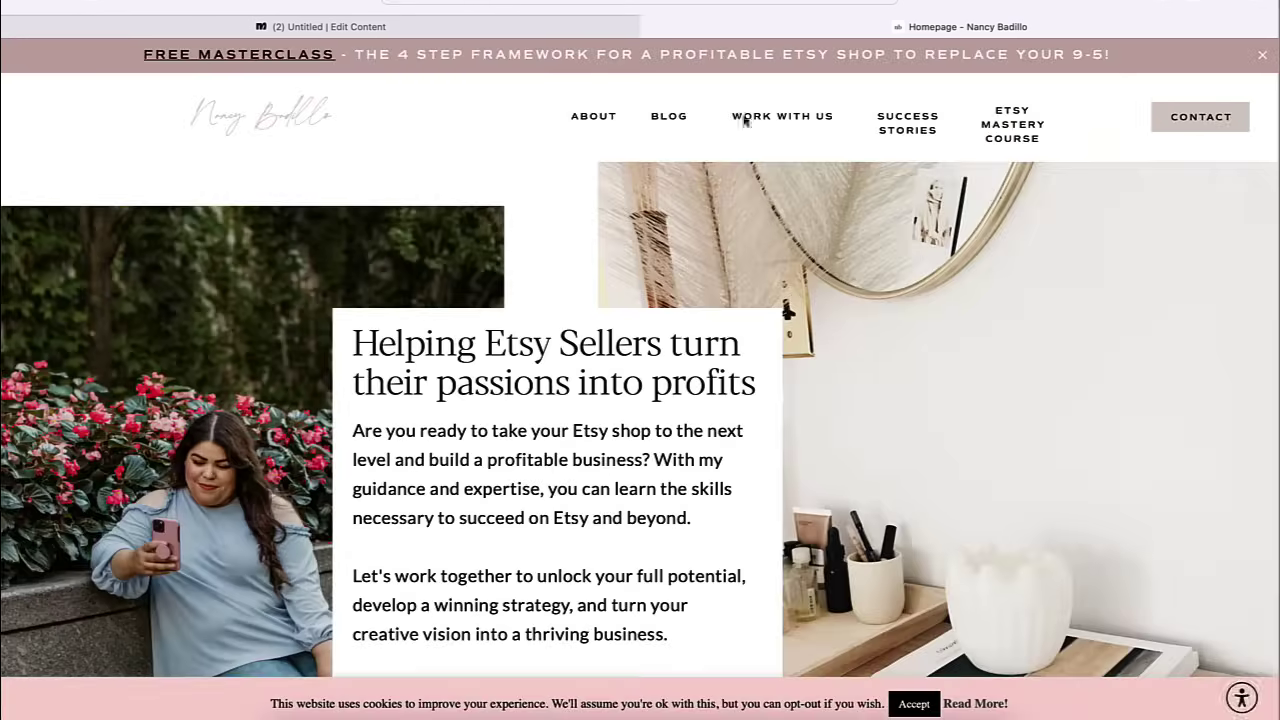
{"action": "left_click", "coordinate": [470, 30]}
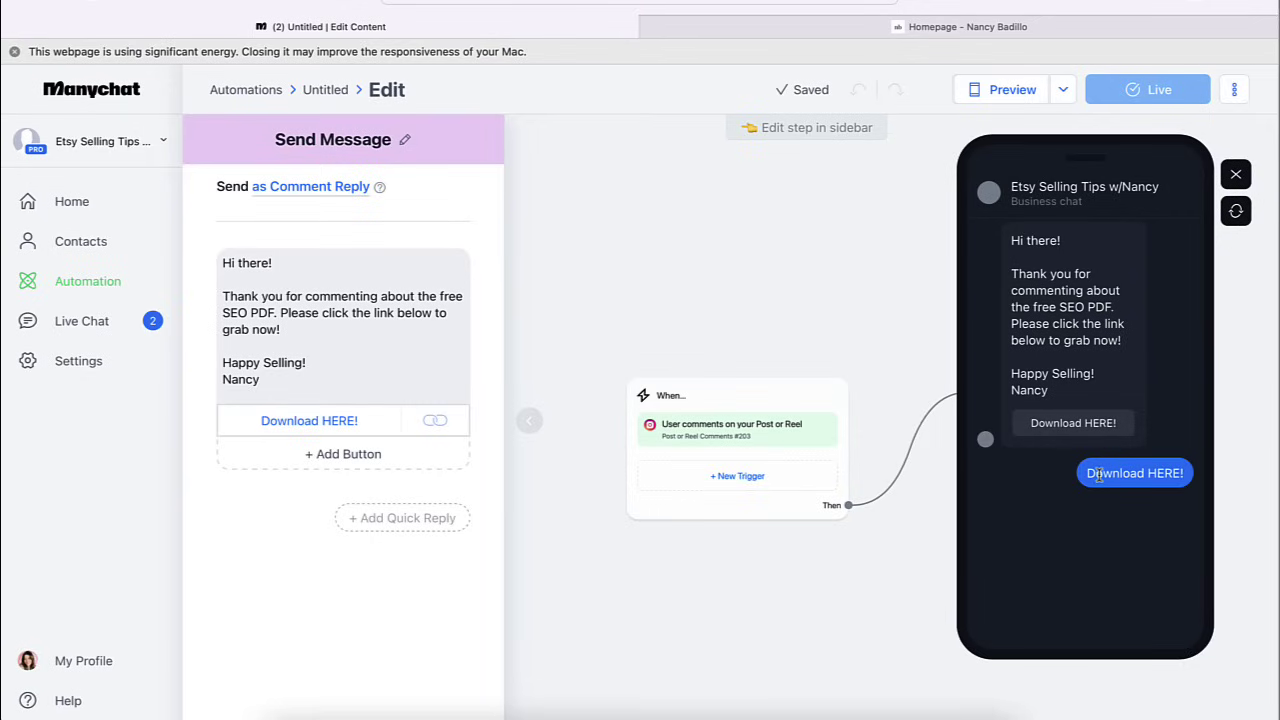
{"action": "left_click", "coordinate": [865, 313]}
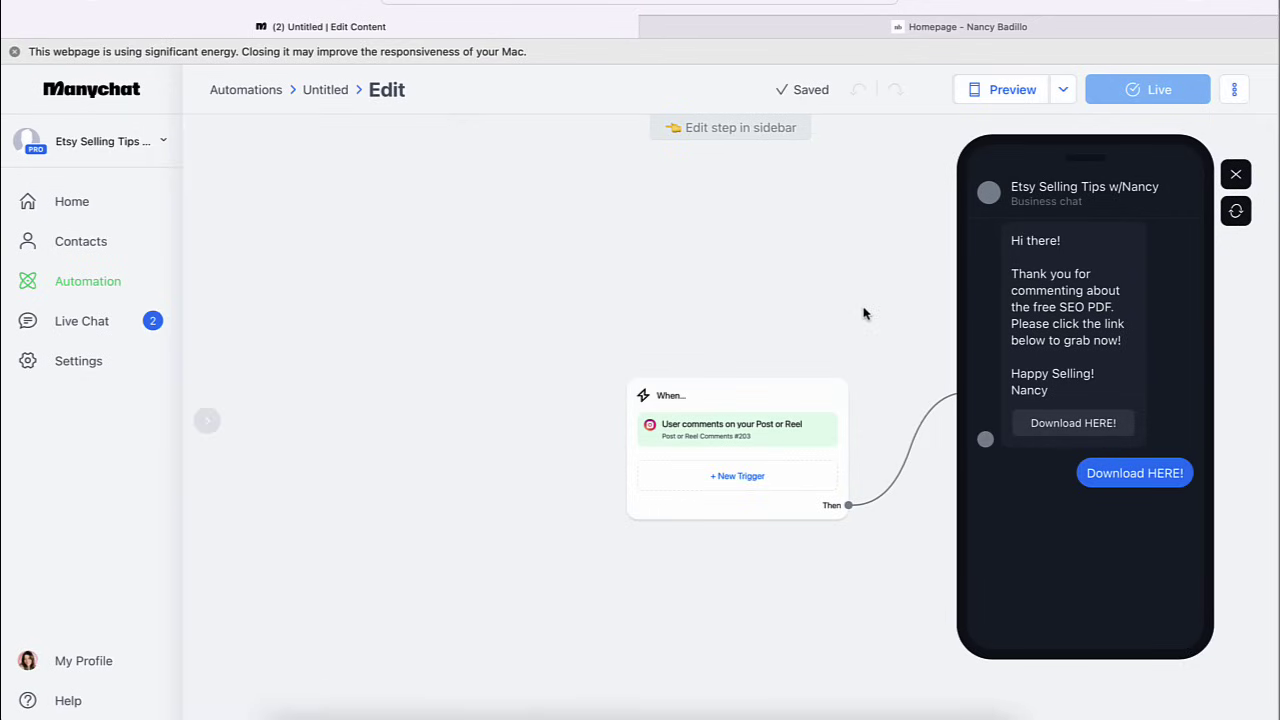
{"action": "left_click", "coordinate": [1238, 174]}
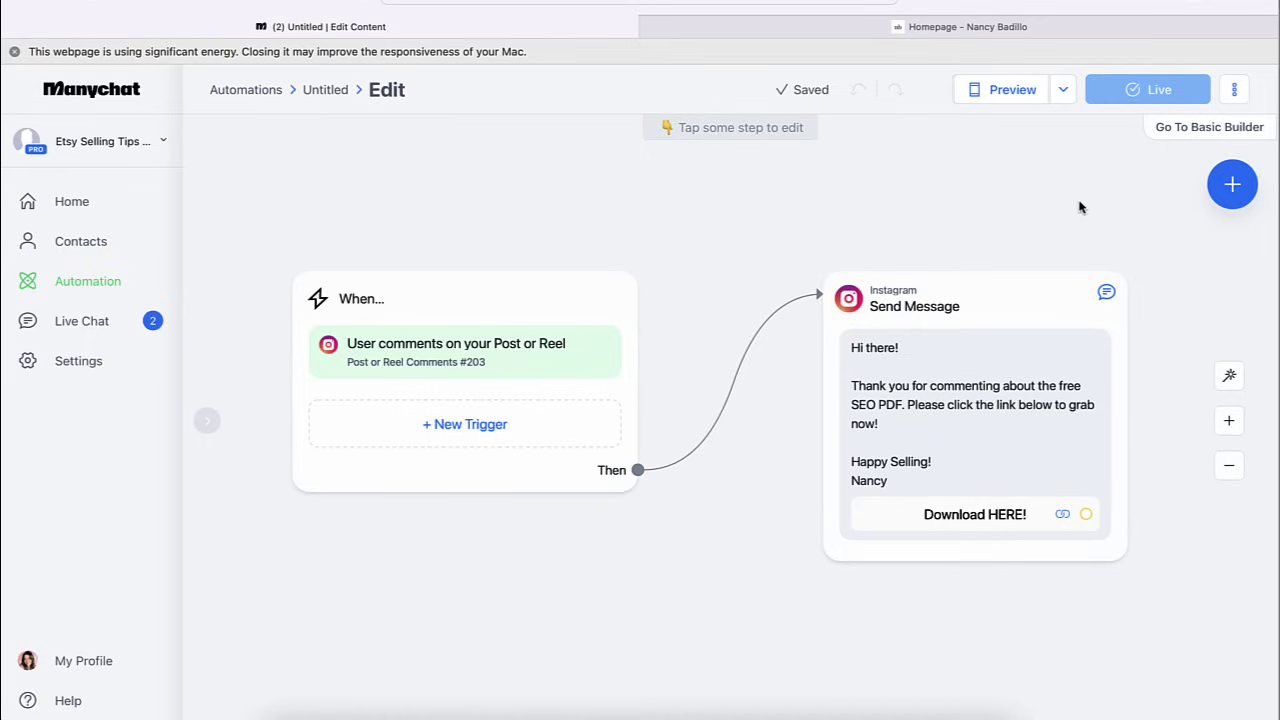
Open the Untitled automation from the automations list and rename it 'Free SEO PDF'
{"action": "left_click", "coordinate": [83, 288]}
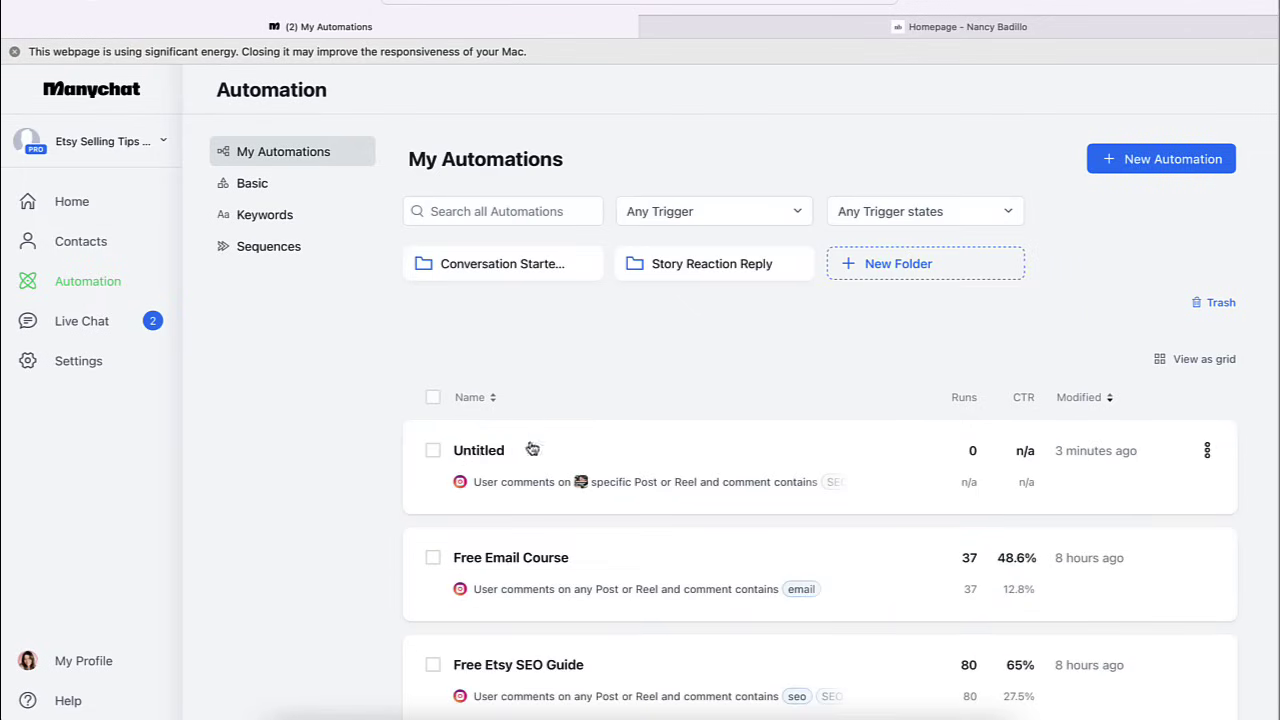
{"action": "left_click", "coordinate": [470, 454]}
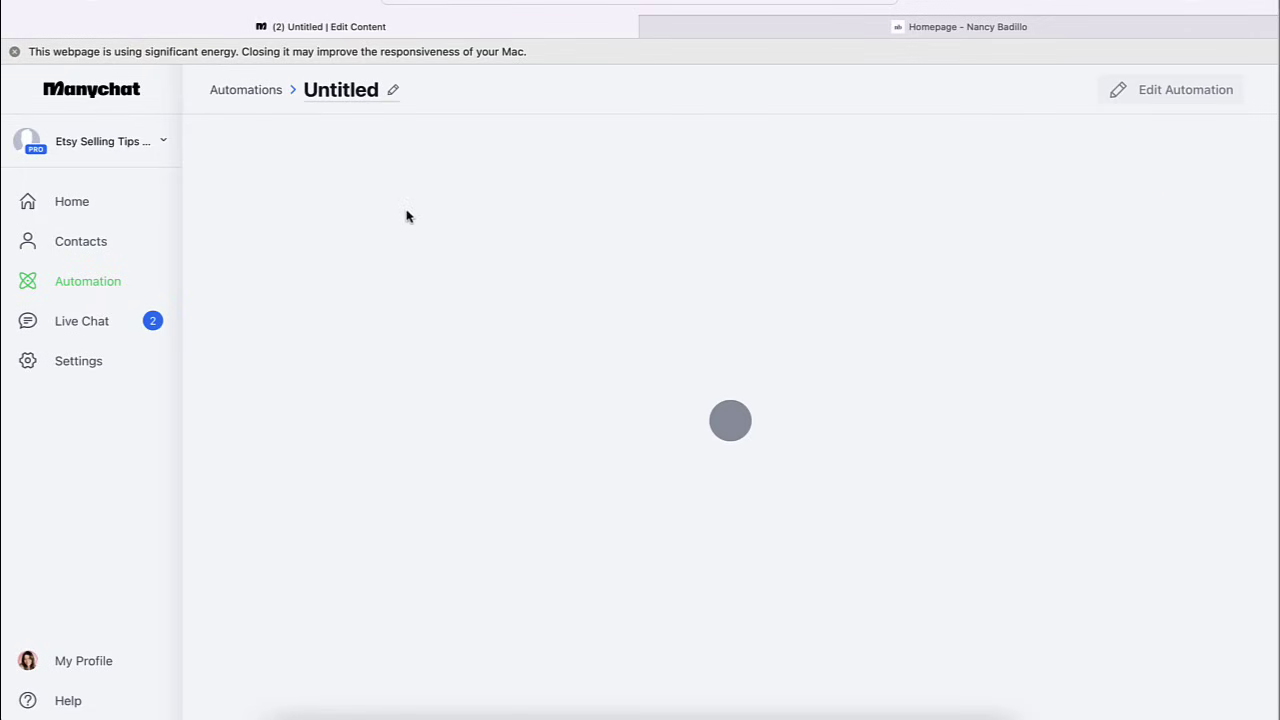
{"action": "left_click", "coordinate": [393, 90]}
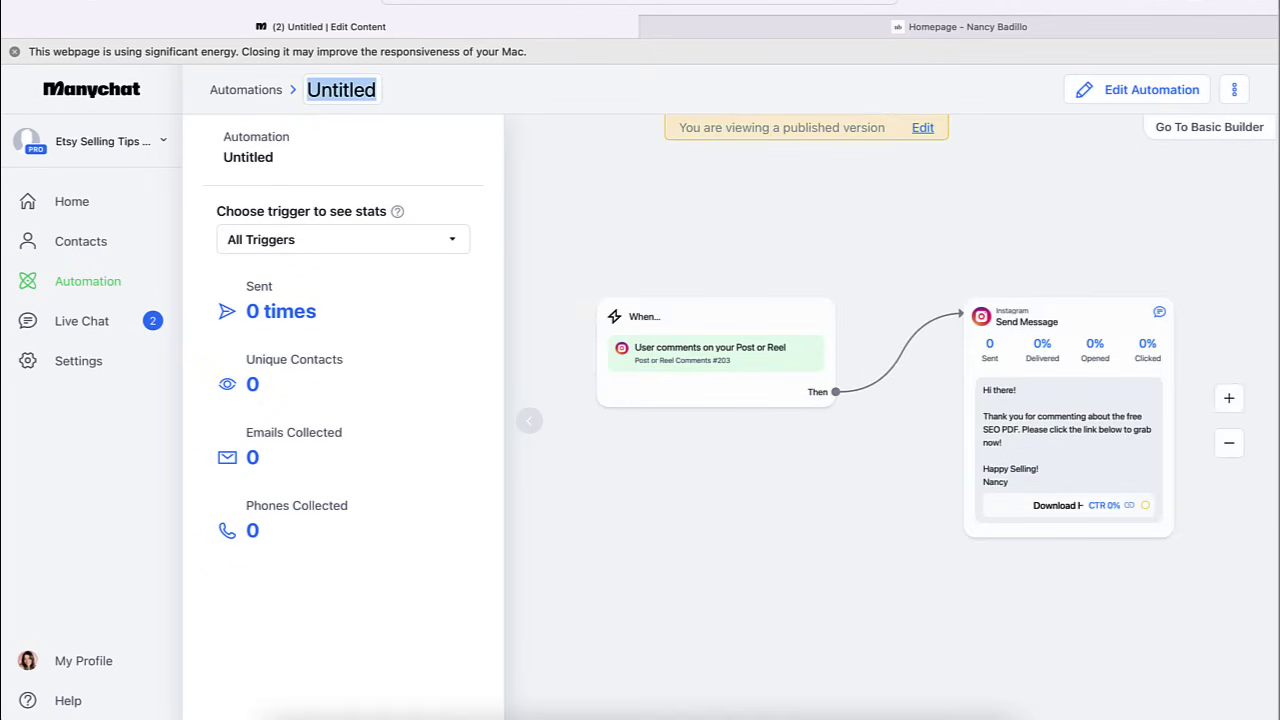
{"action": "type", "text": "Free SEO PD"}
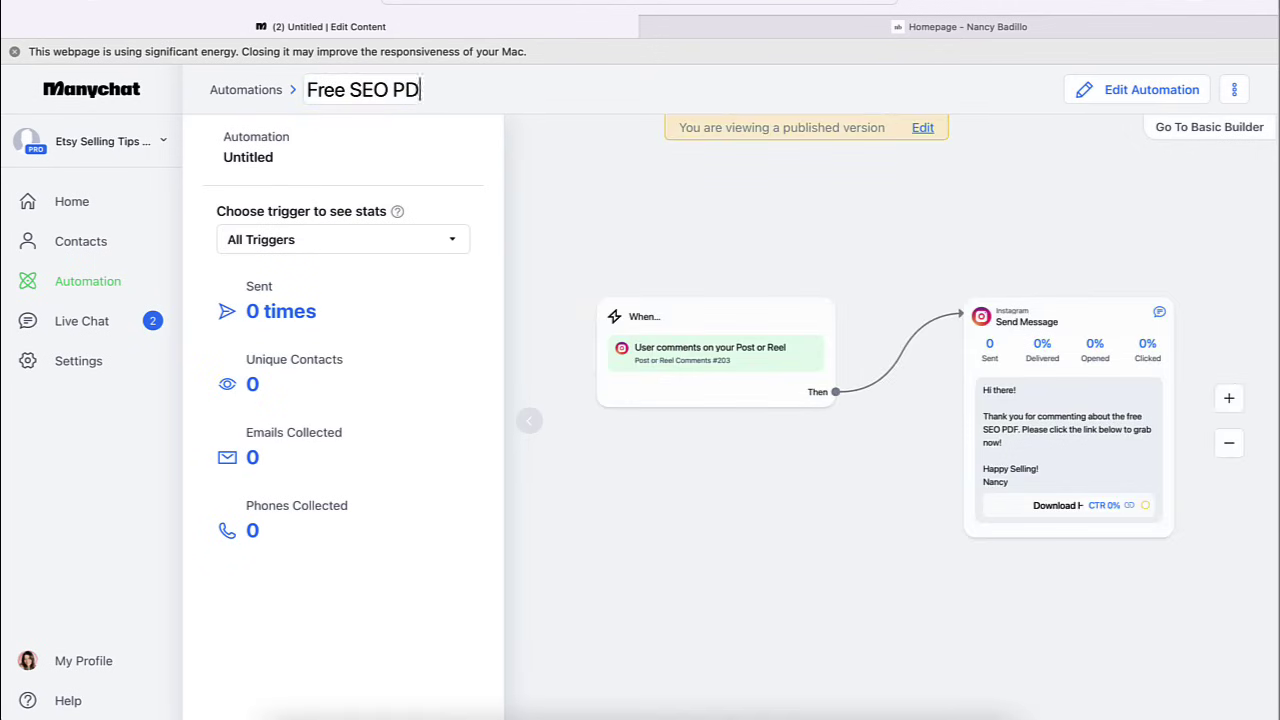
{"action": "type", "text": "F"}
{"action": "left_click", "coordinate": [517, 137]}
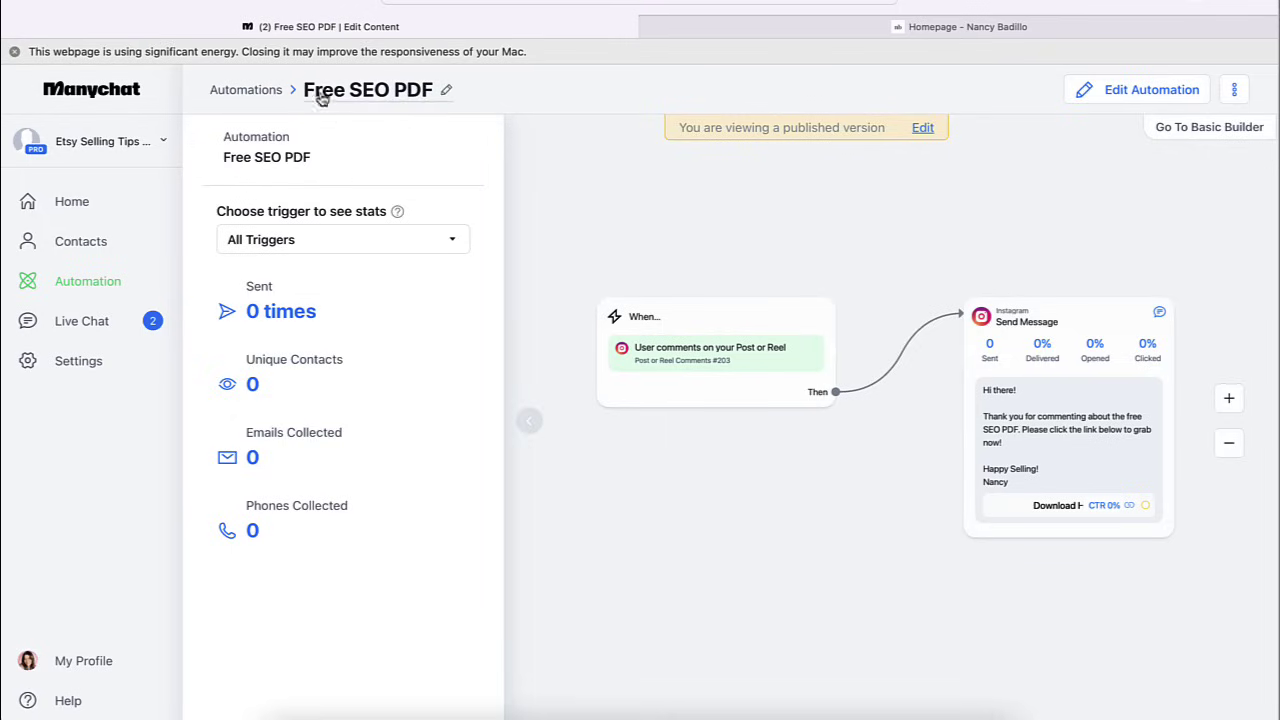
In My Automations, toggle the Free SEO PDF trigger off and back on
{"action": "left_click", "coordinate": [88, 283]}
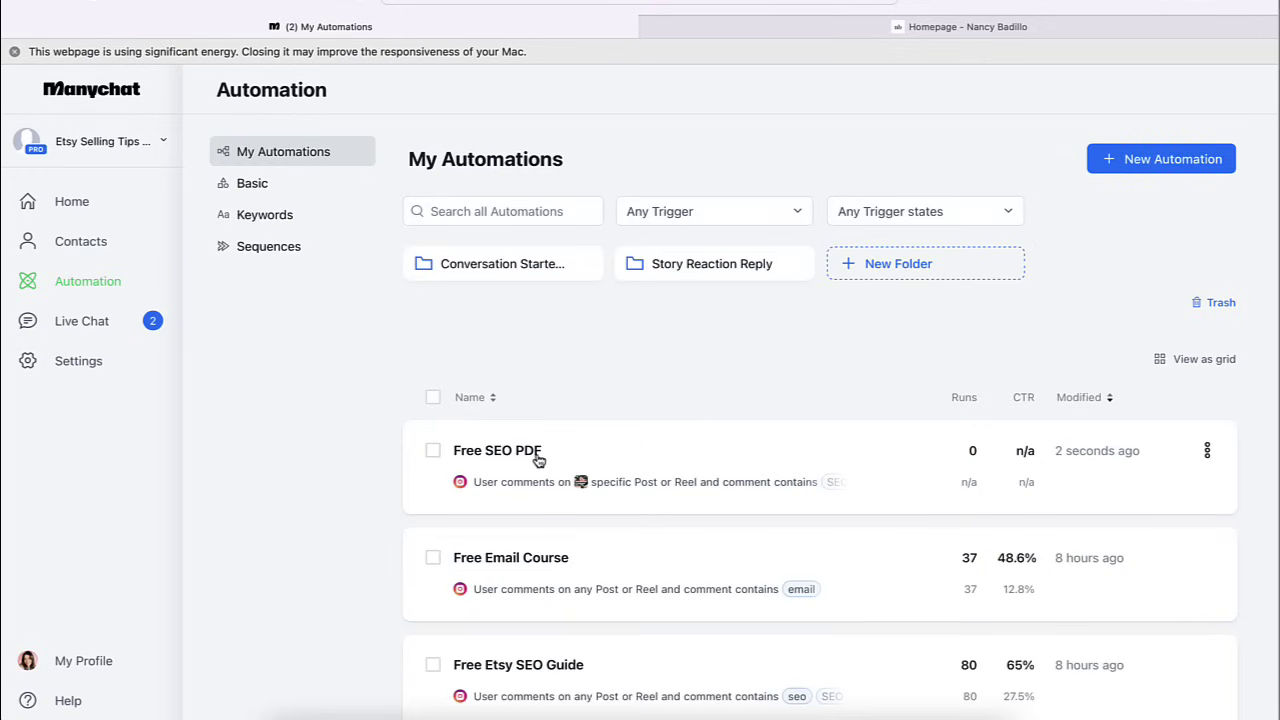
{"action": "mouse_move", "coordinate": [757, 497]}
{"action": "left_click", "coordinate": [894, 484]}
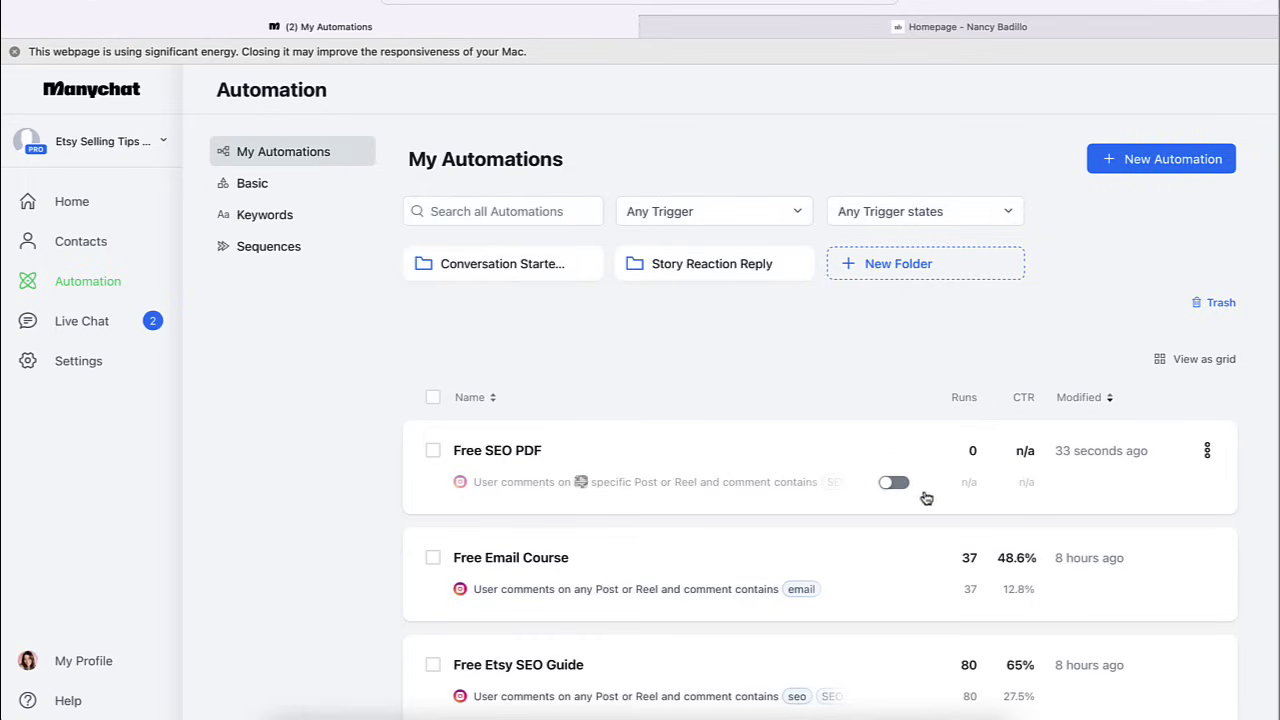
{"action": "left_click", "coordinate": [895, 483]}
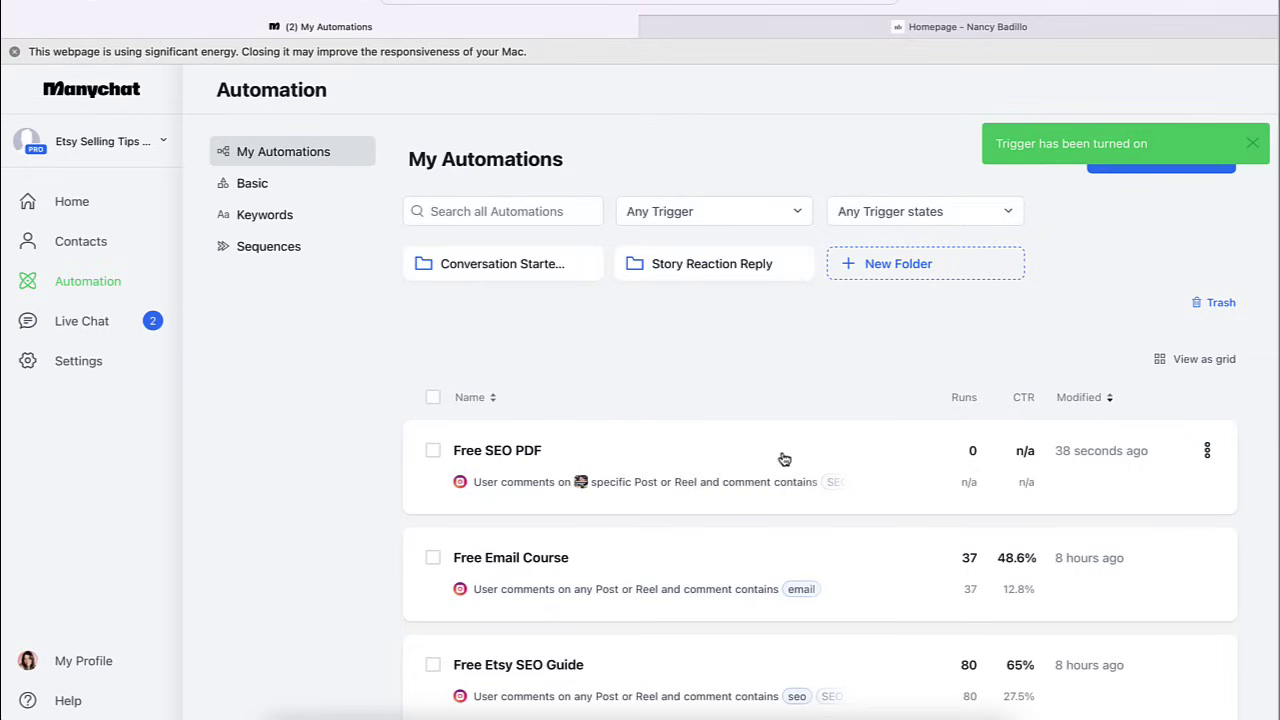